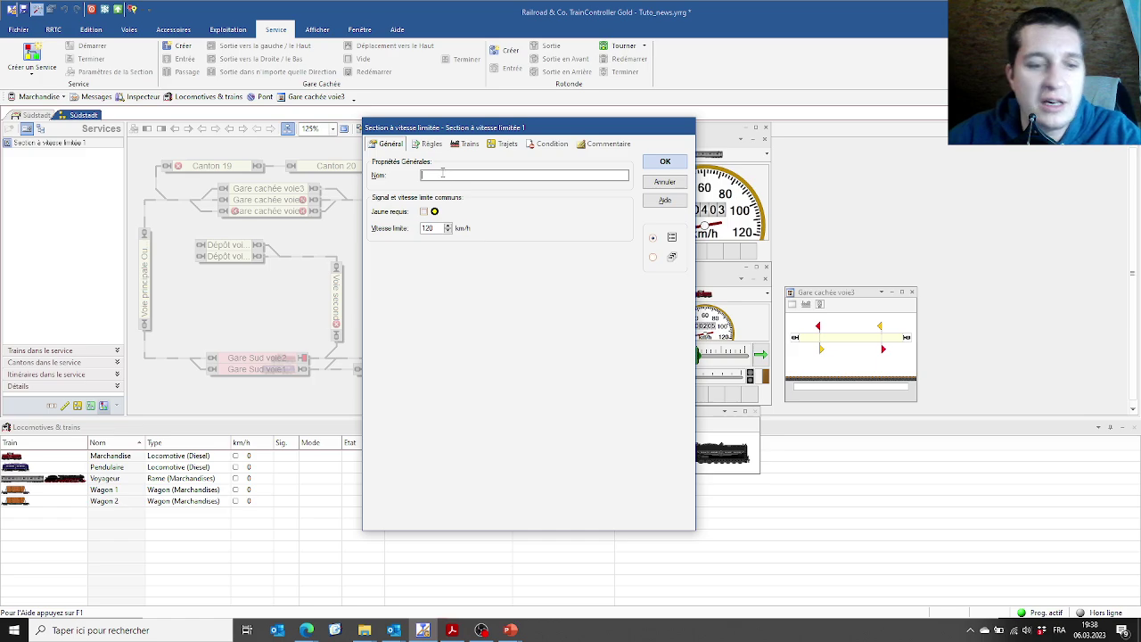
# Name the speed-restricted section "Section vitesse limitée", confirm its properties and select it in the services list
pyautogui.write('ction vitesse limitée')
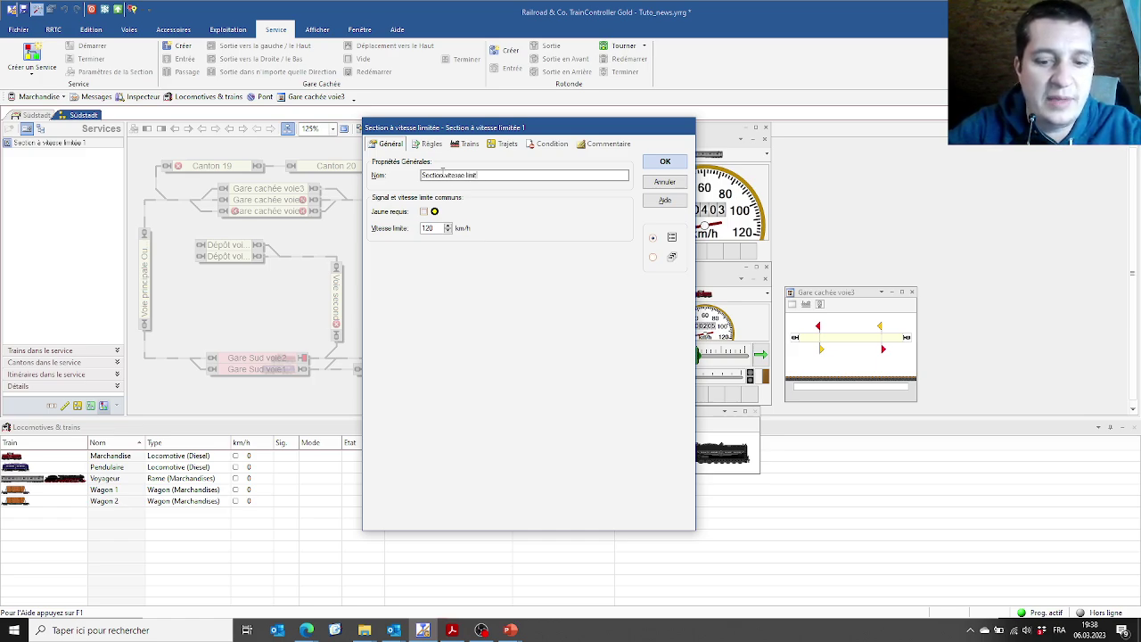
pyautogui.click(659, 162)
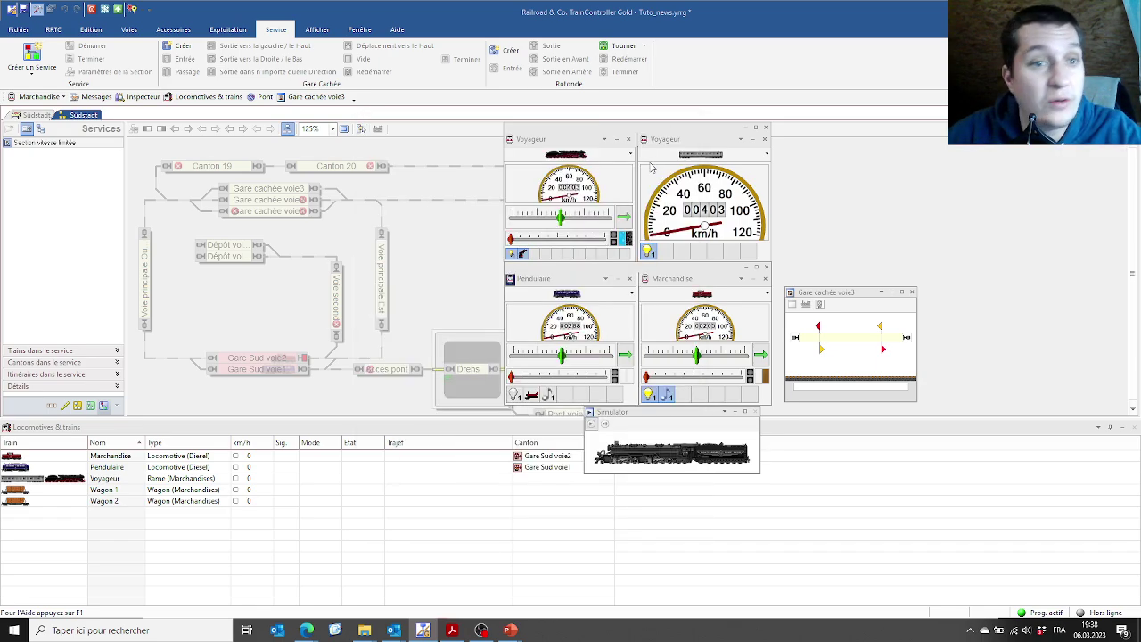
pyautogui.click(76, 148)
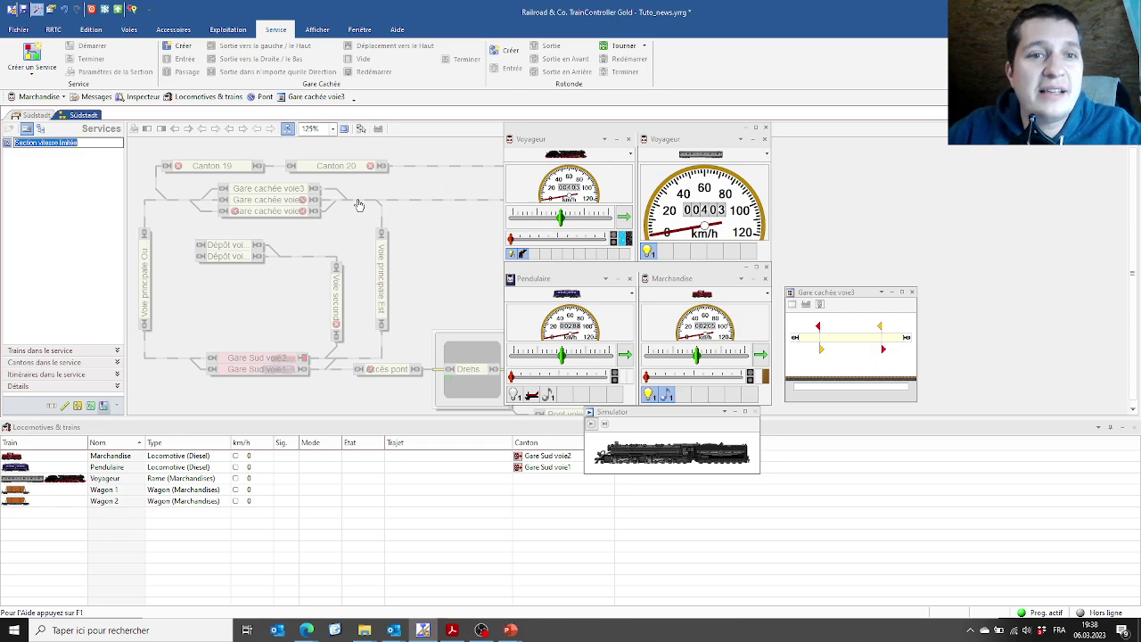
# Assign the blocks Gare cachée voie3, voie2 and voie1 to the speed-restricted section
pyautogui.click(361, 129)
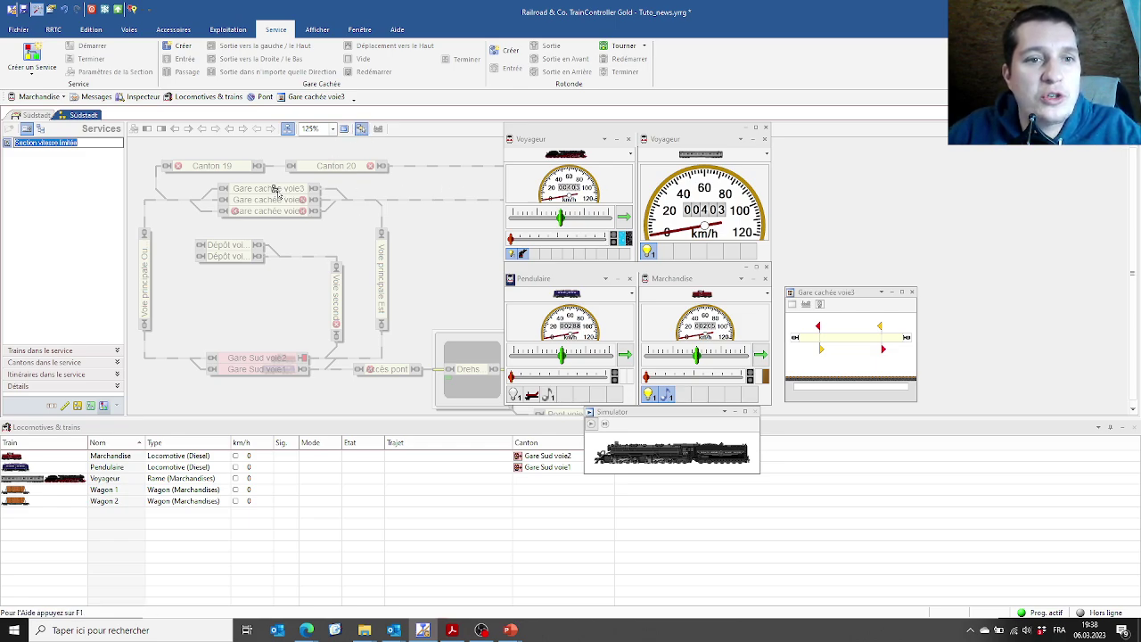
pyautogui.click(276, 189)
pyautogui.keyDown('ctrl'); pyautogui.click(273, 200); pyautogui.keyUp('ctrl')
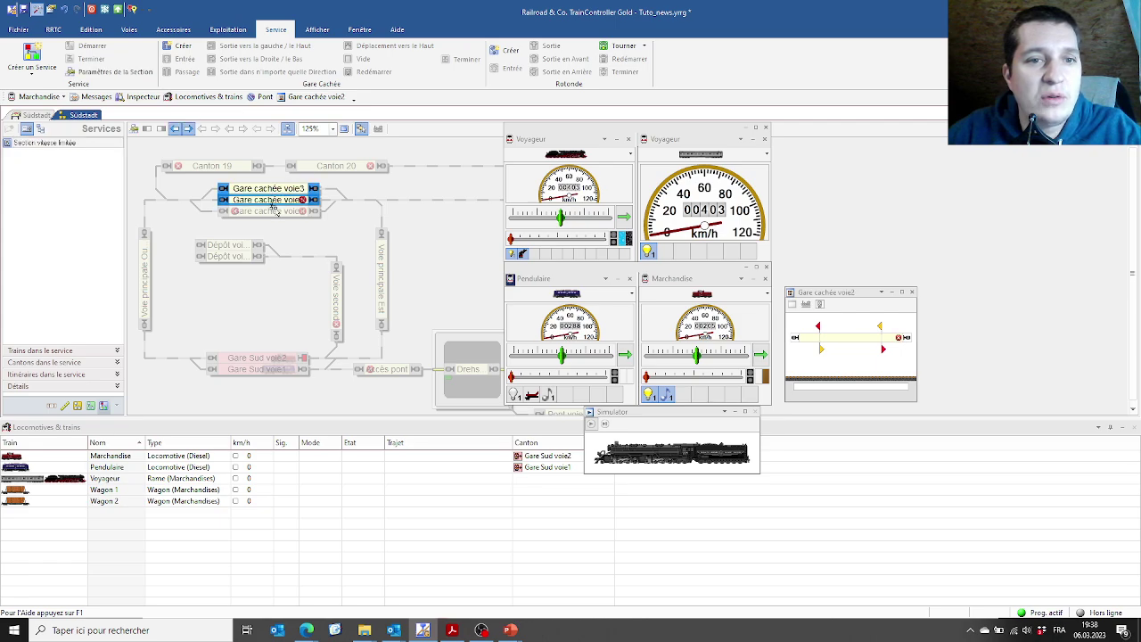
pyautogui.keyDown('ctrl'); pyautogui.click(271, 211); pyautogui.keyUp('ctrl')
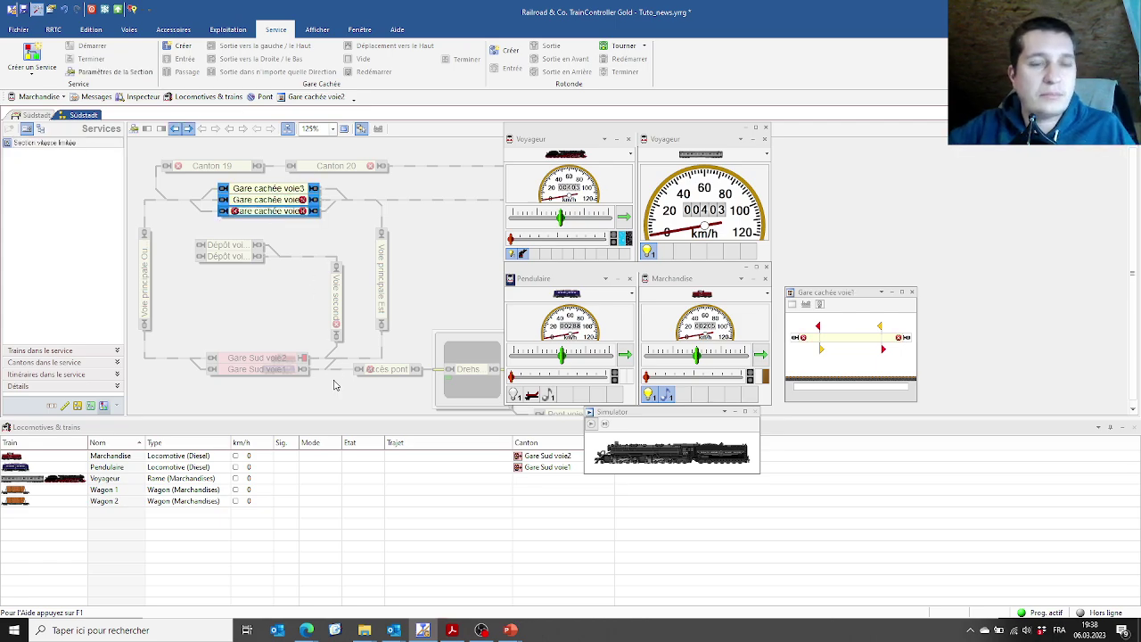
pyautogui.click(266, 189)
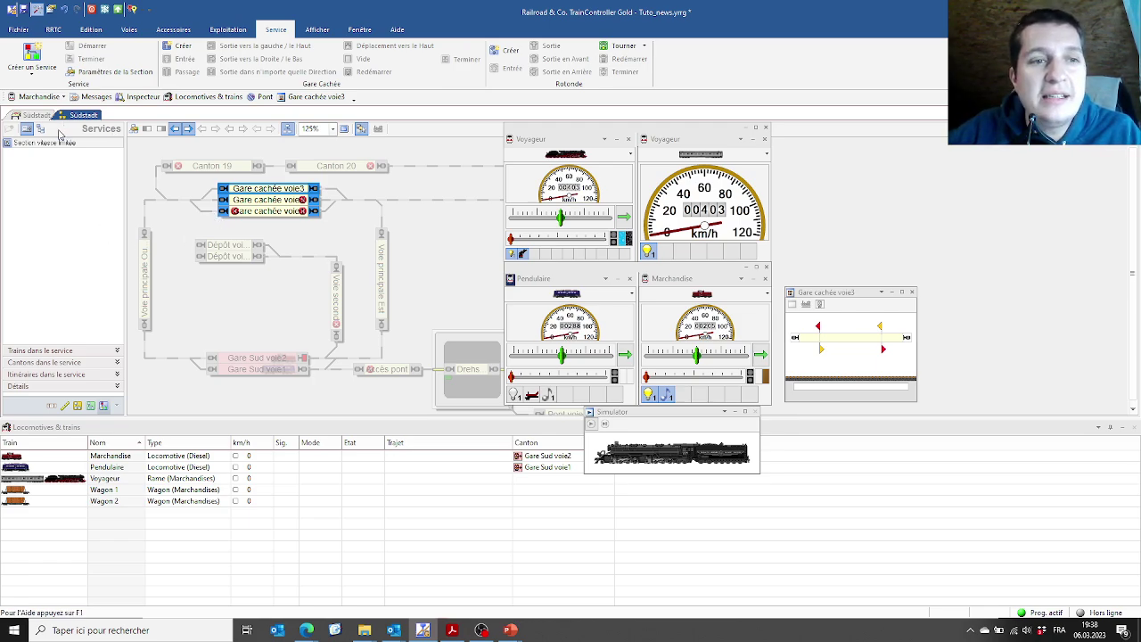
# Set an individual speed limit of 60 km/h for Gare cachée voie3 and check Gare cachée voie2's options without changing them
pyautogui.doubleClick(283, 191)
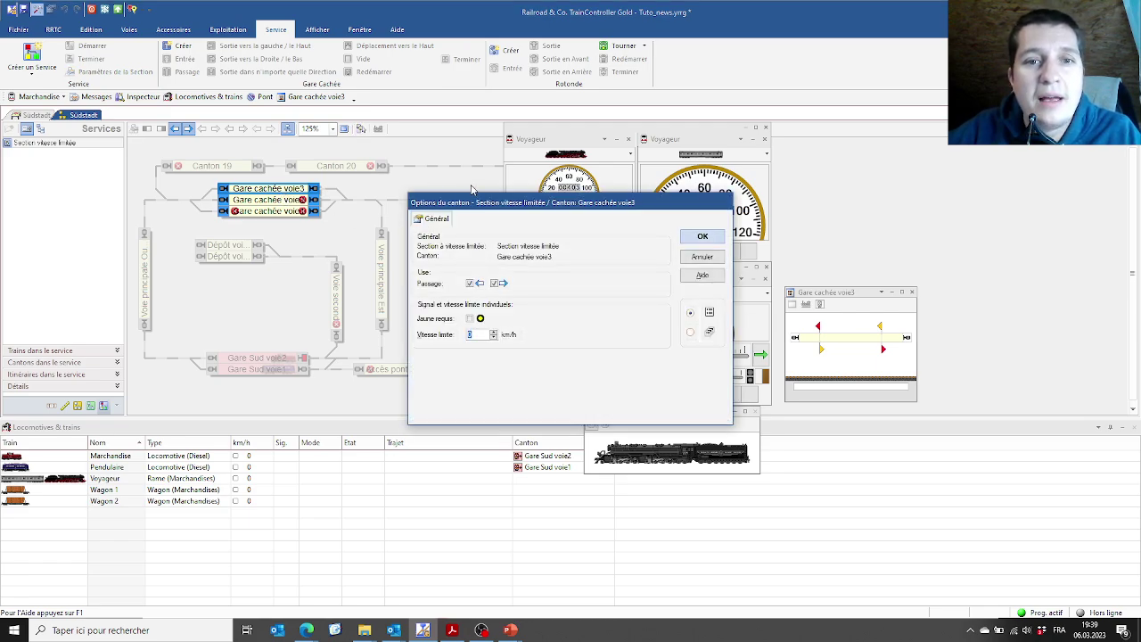
pyautogui.moveTo(492, 206); pyautogui.dragTo(467, 156)
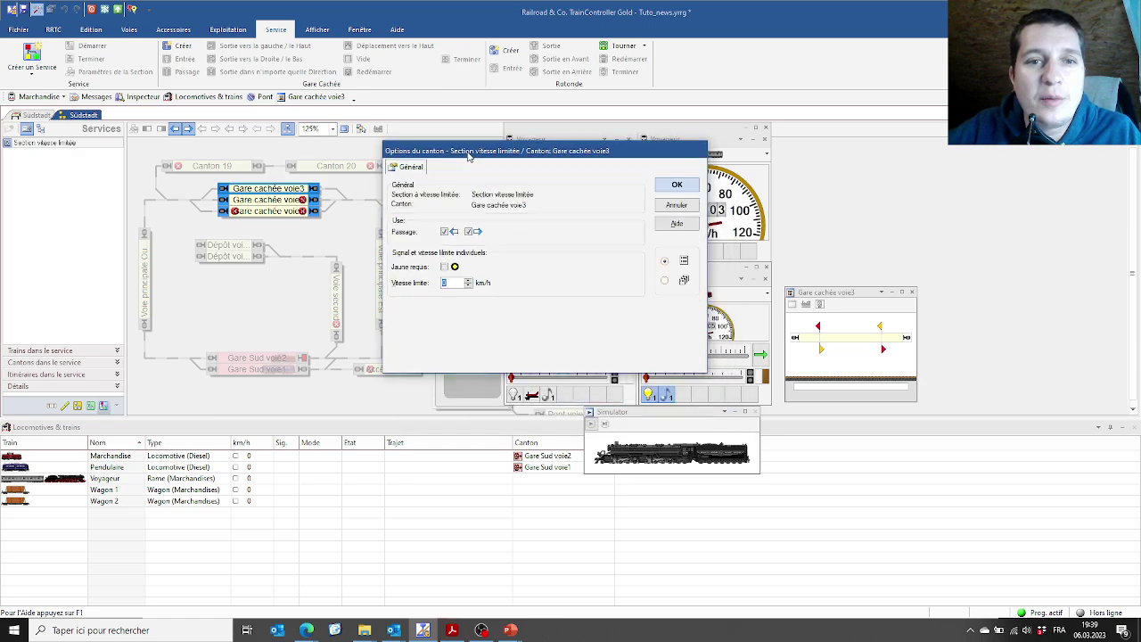
pyautogui.click(468, 232)
pyautogui.click(444, 233)
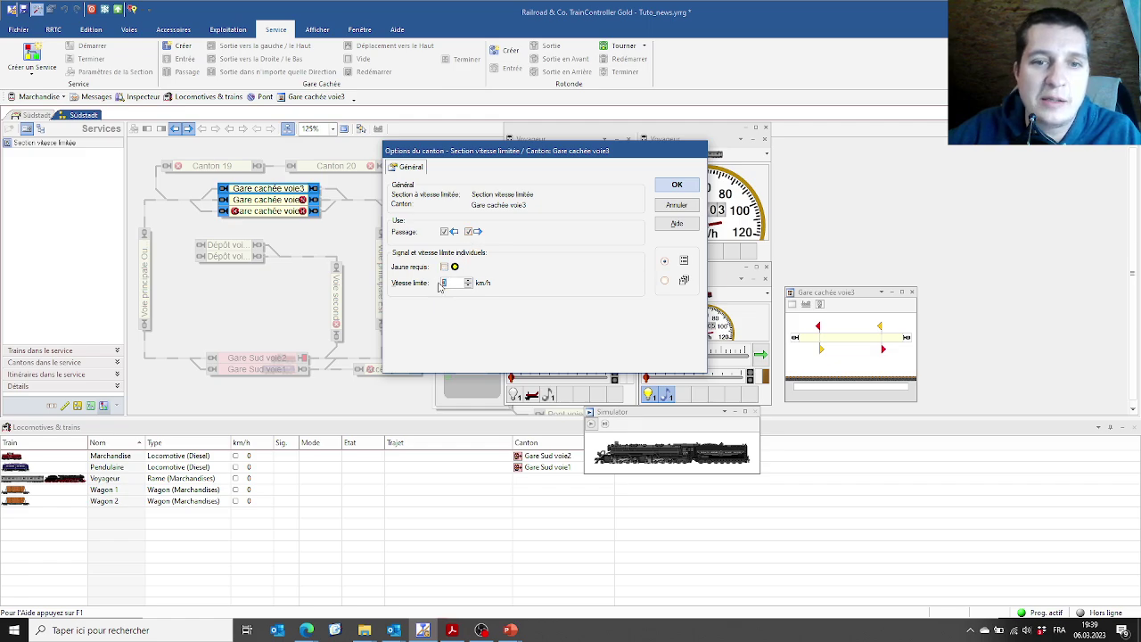
pyautogui.write('60')
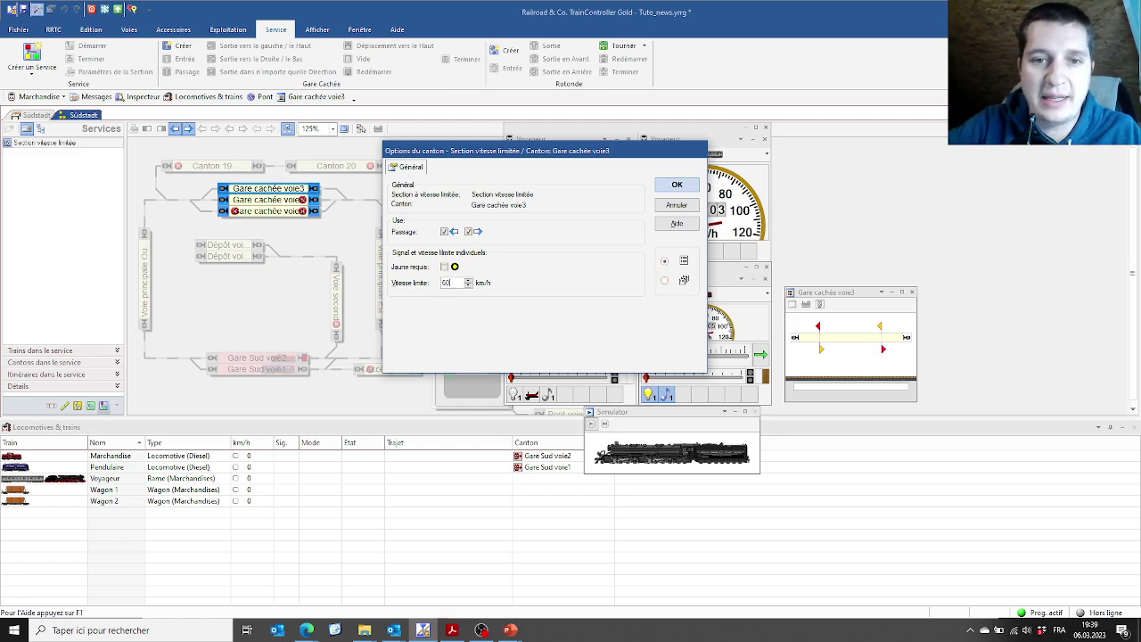
pyautogui.click(677, 184)
pyautogui.doubleClick(285, 201)
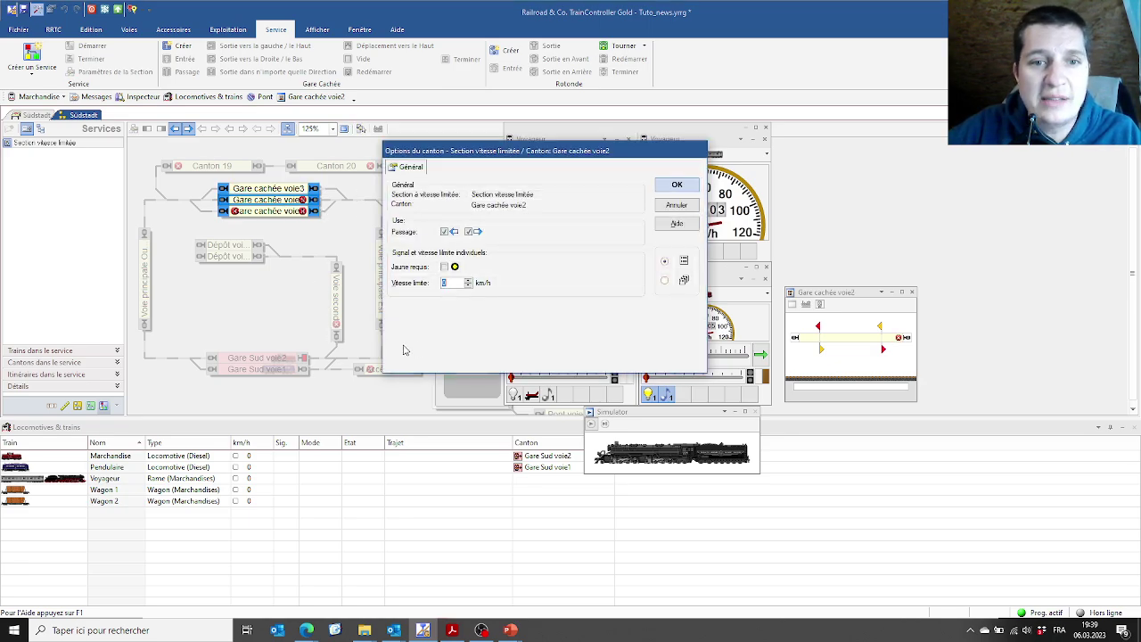
pyautogui.click(676, 205)
# Set the common speed limit of Section vitesse limitée to 80 km/h
pyautogui.click(51, 144)
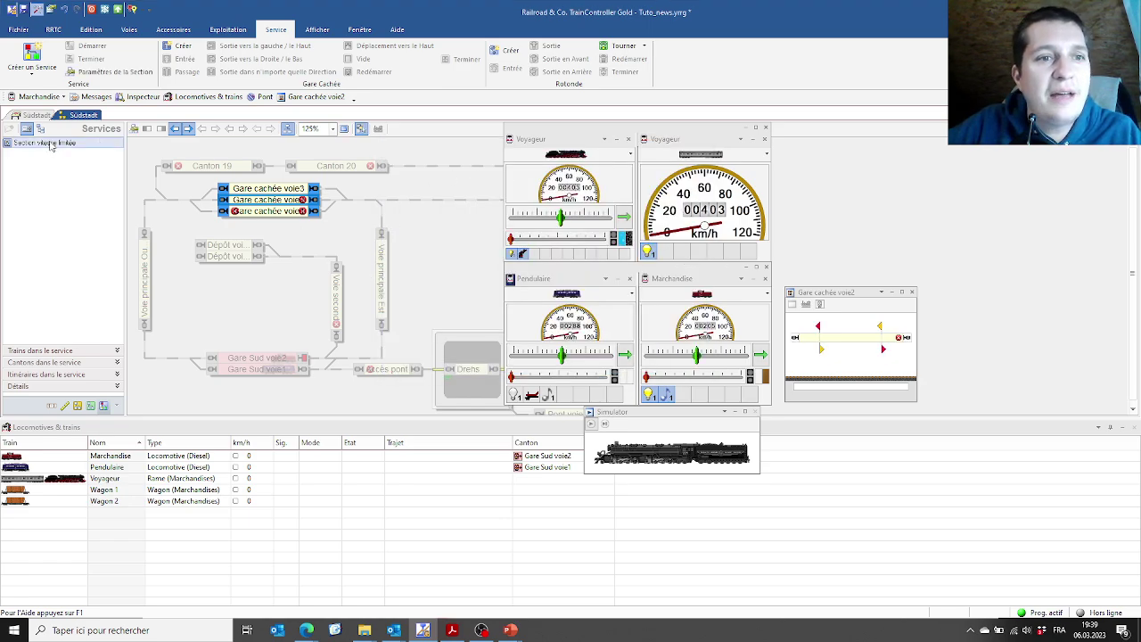
pyautogui.doubleClick(51, 145)
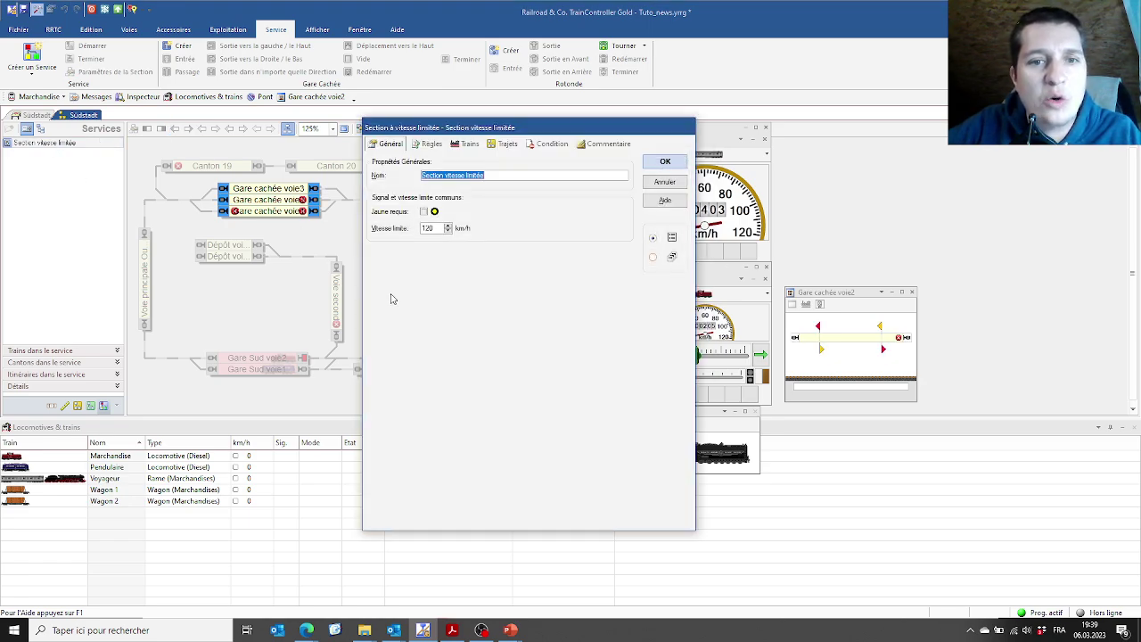
pyautogui.click(439, 230)
pyautogui.write('80')
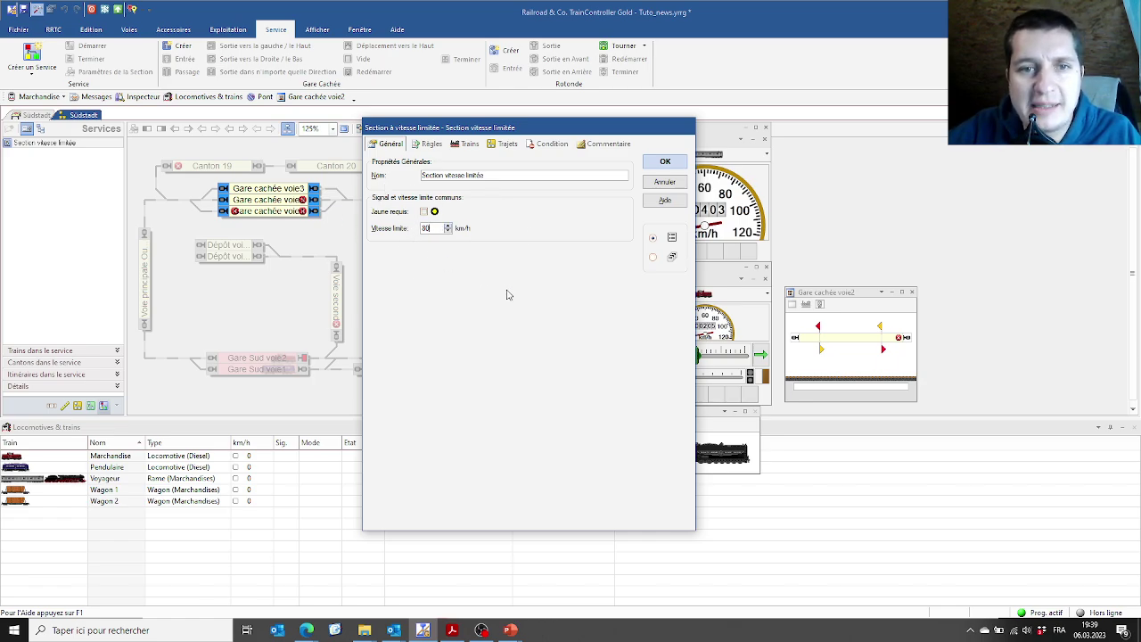
# Enable the rule removing the speed limit on entering the next block, review the section's train, route and condition settings, and apply
pyautogui.click(431, 147)
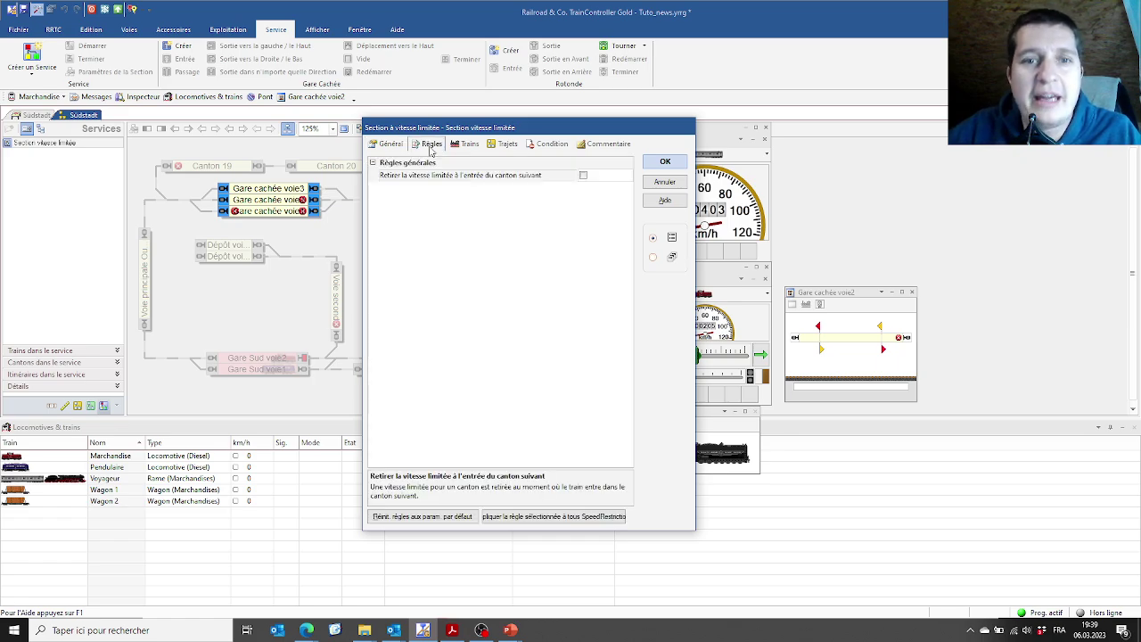
pyautogui.click(583, 177)
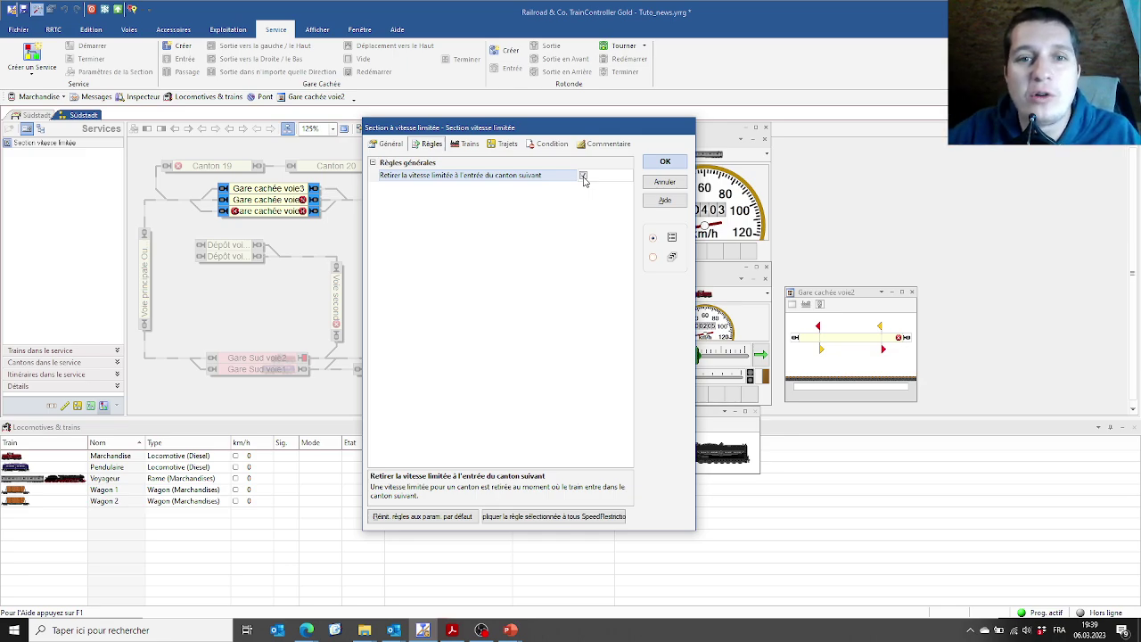
pyautogui.click(469, 142)
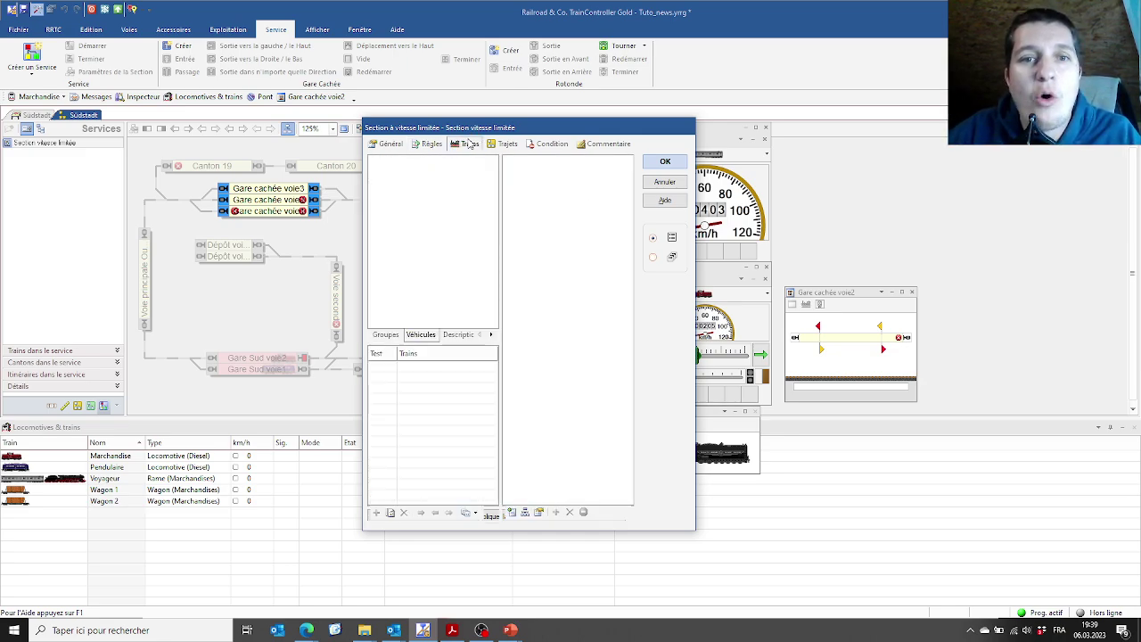
pyautogui.click(506, 144)
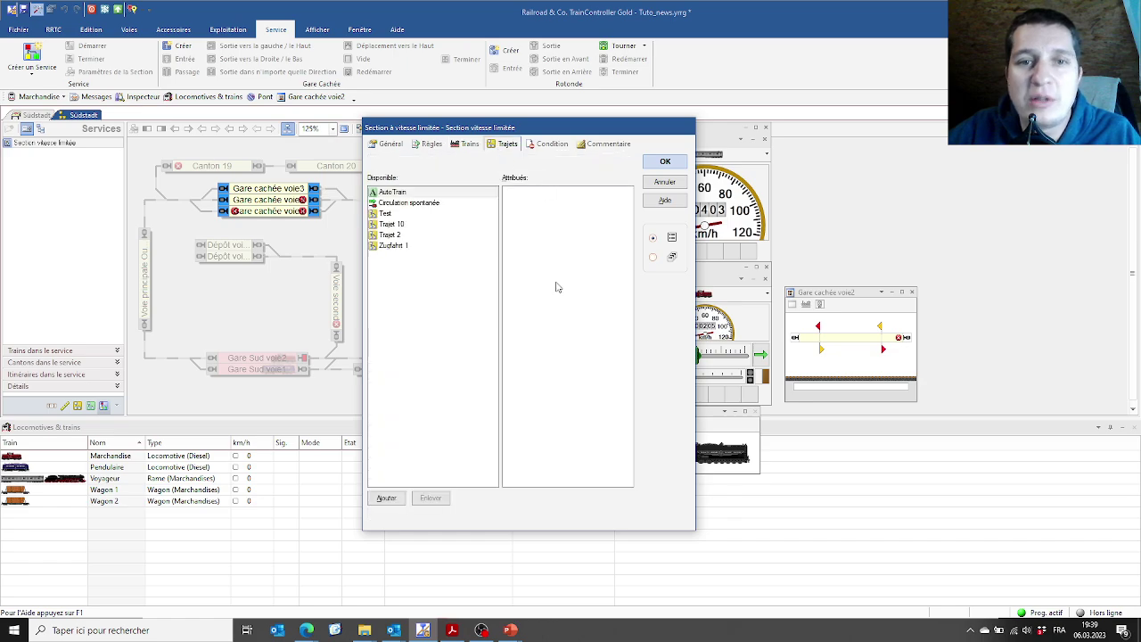
pyautogui.click(549, 145)
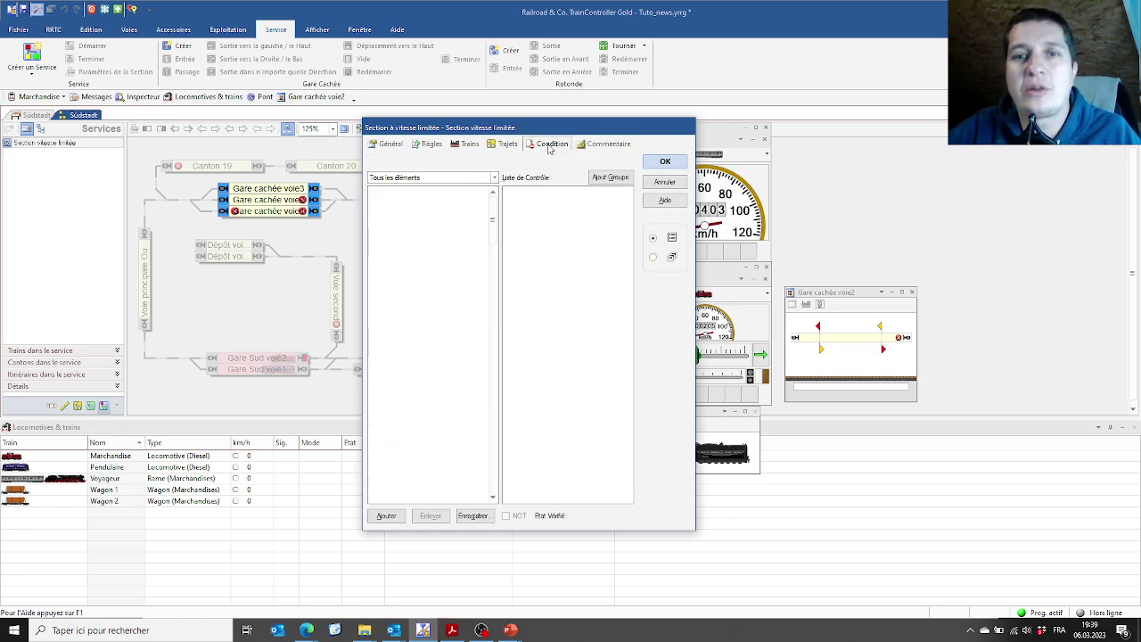
pyautogui.click(664, 162)
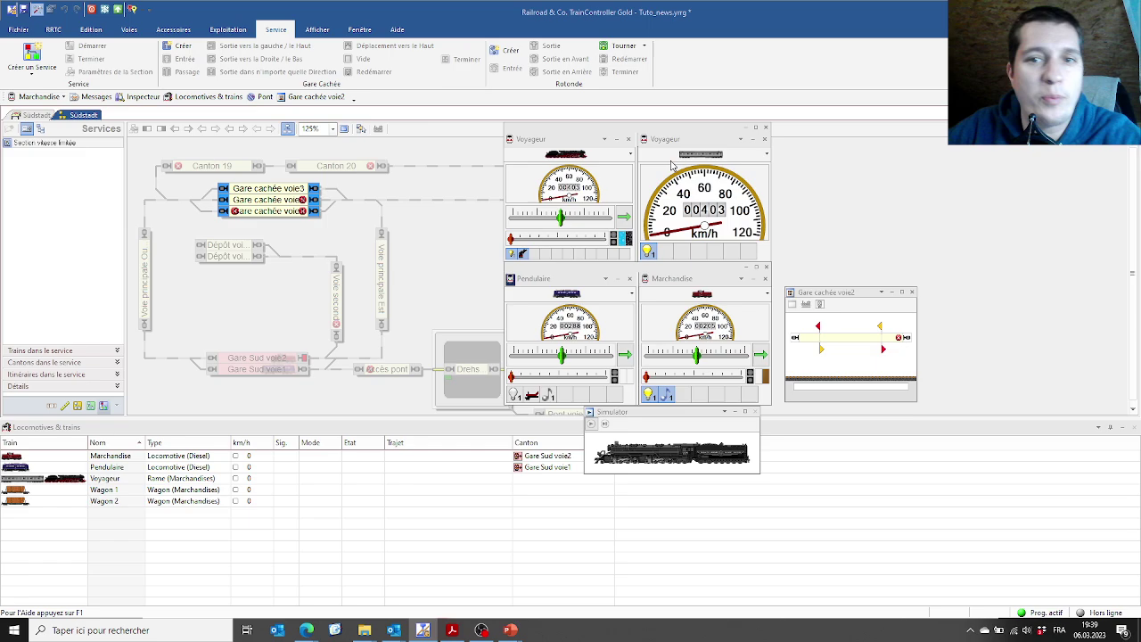
# Examine the speed settings of block Gare cachée voie3 in the Südstadt track diagram and leave them unchanged
pyautogui.click(40, 115)
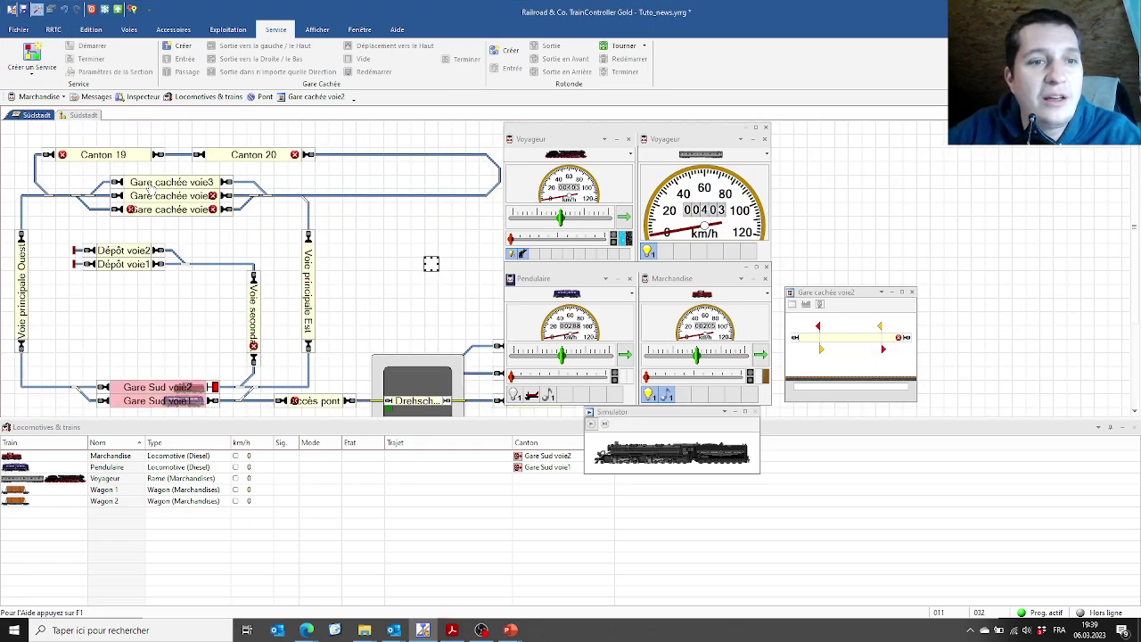
pyautogui.doubleClick(148, 182)
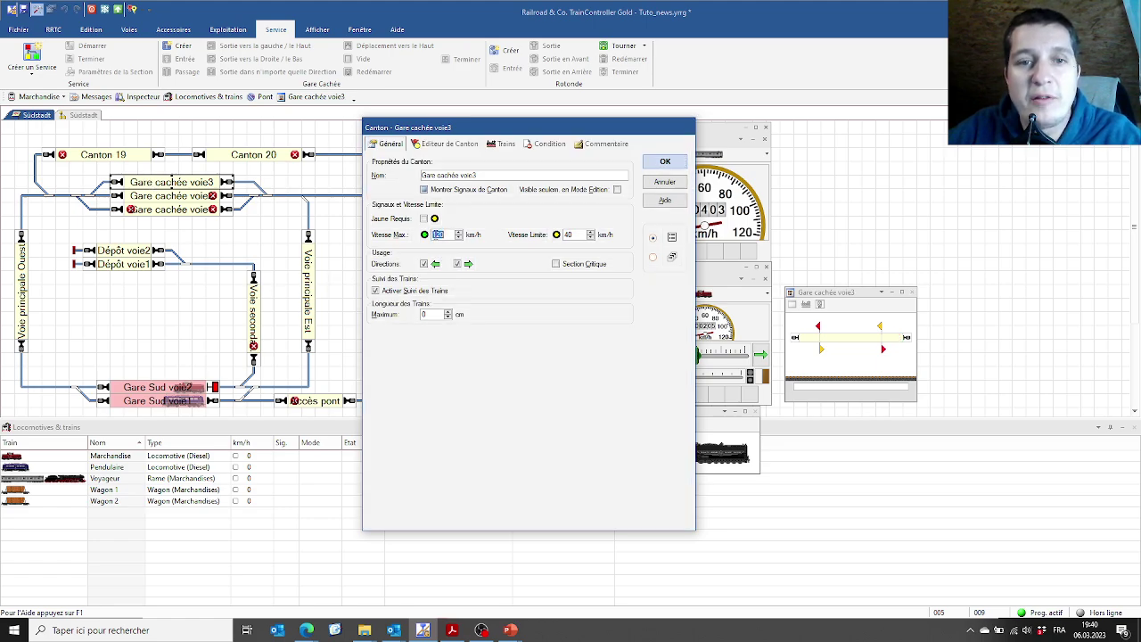
pyautogui.click(664, 182)
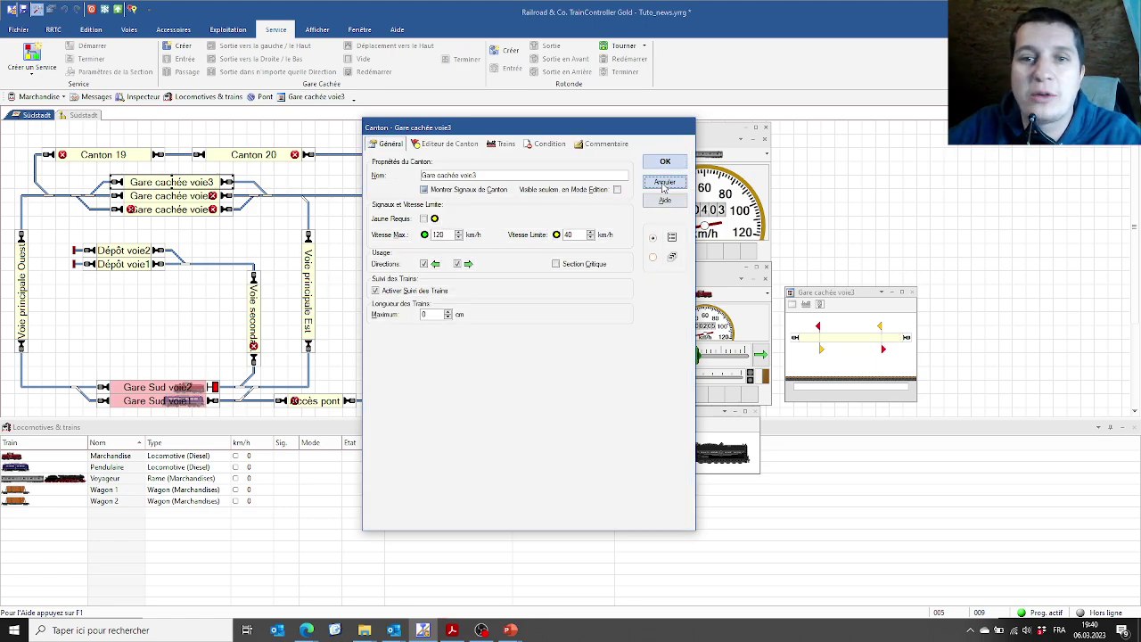
# Return to the Südstadt dispatcher, decline restarting previous runs and start the simulator
pyautogui.click(83, 115)
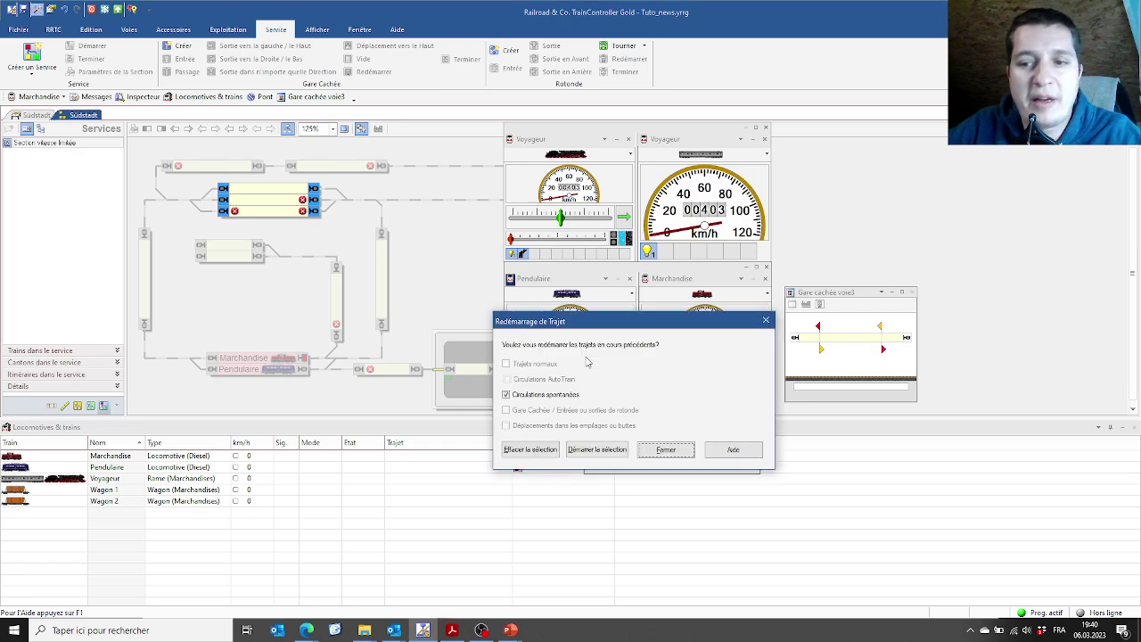
pyautogui.click(660, 449)
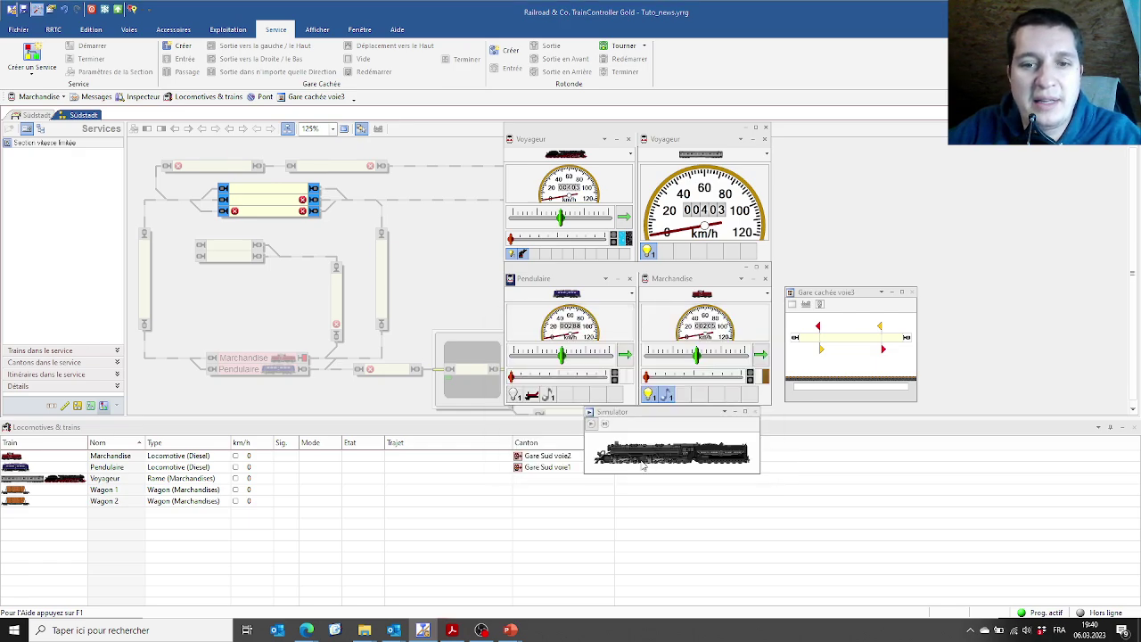
pyautogui.click(591, 425)
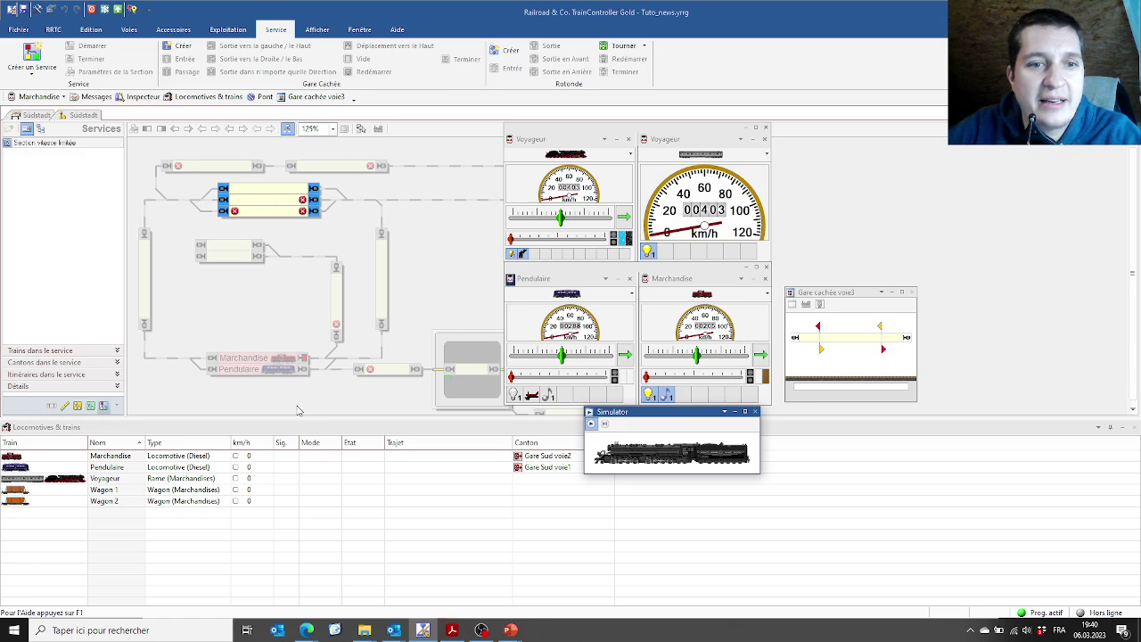
# Start a spontaneous run of the Marchandise train from Gare Sud voie2 toward Voie principale Est
pyautogui.click(287, 362)
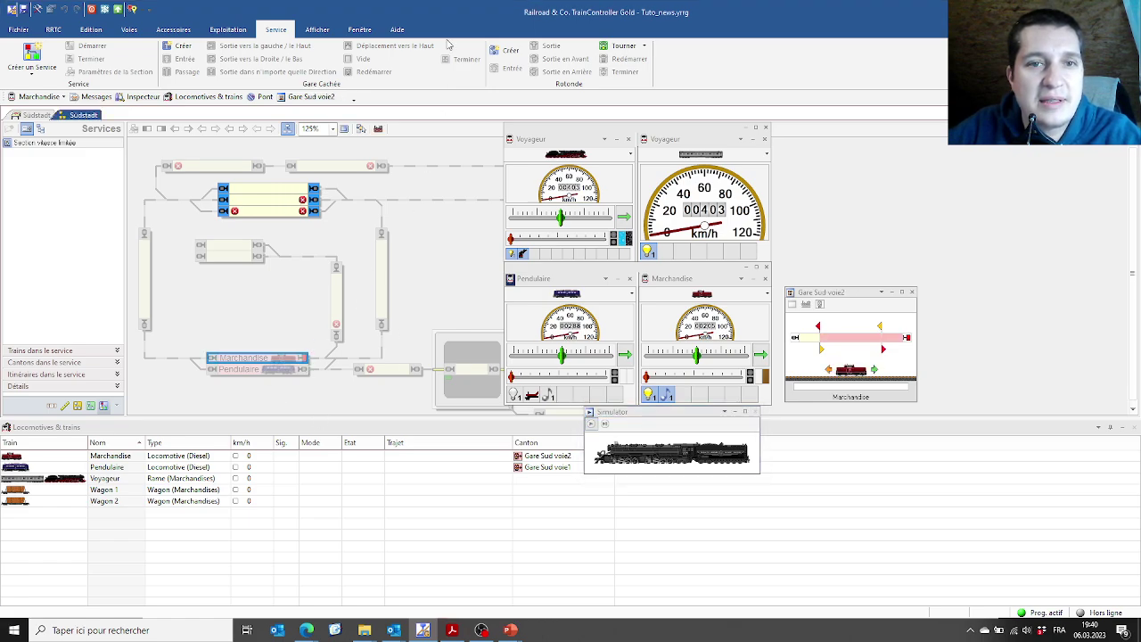
pyautogui.click(228, 30)
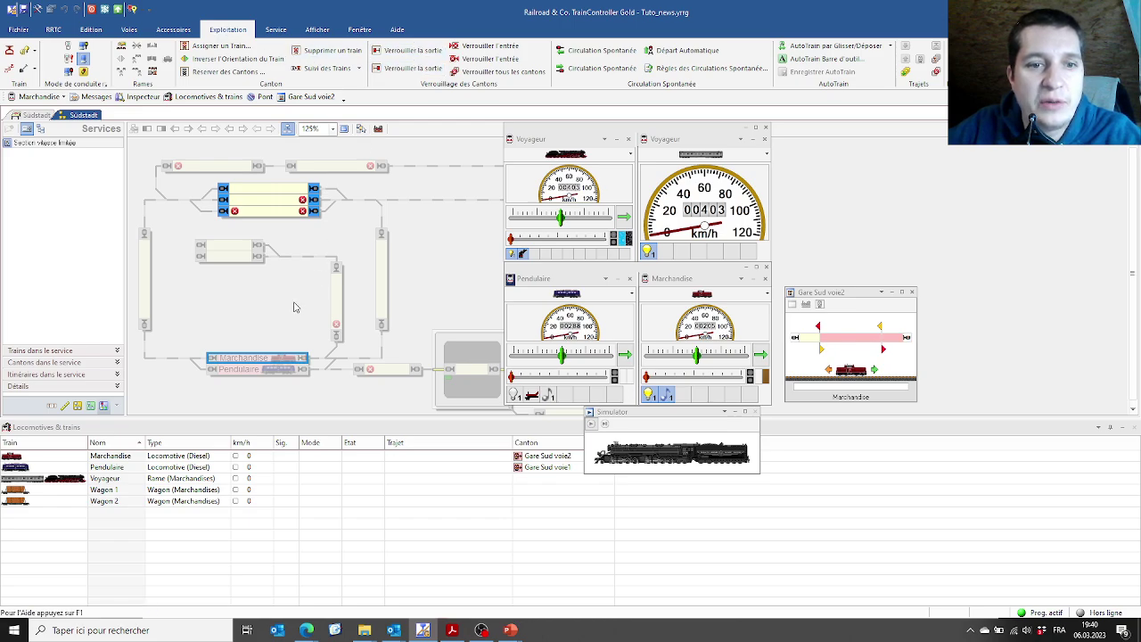
pyautogui.click(597, 69)
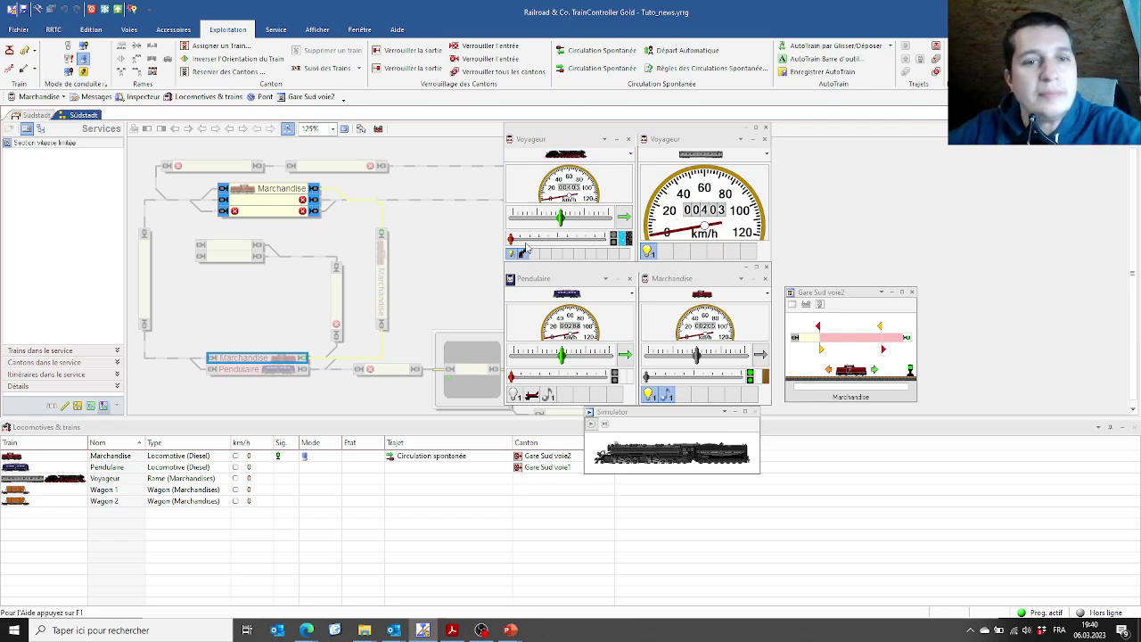
# Inspect the blocks Voie principale Est and Voie principale Ouest during the run and end the Marchandise train's run
pyautogui.click(386, 282)
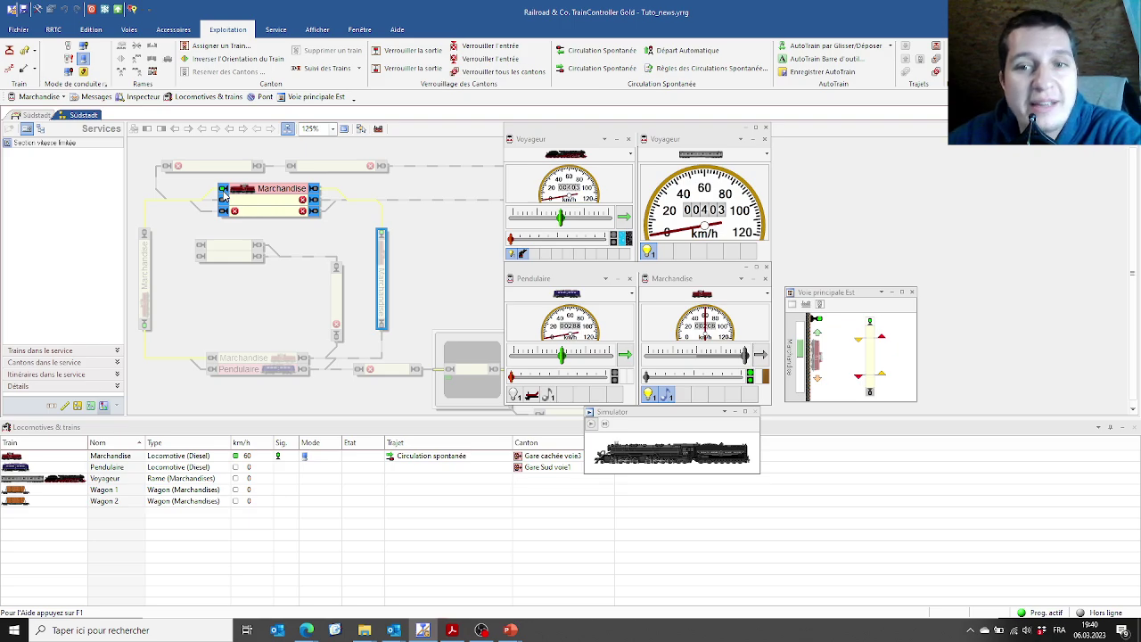
pyautogui.click(147, 260)
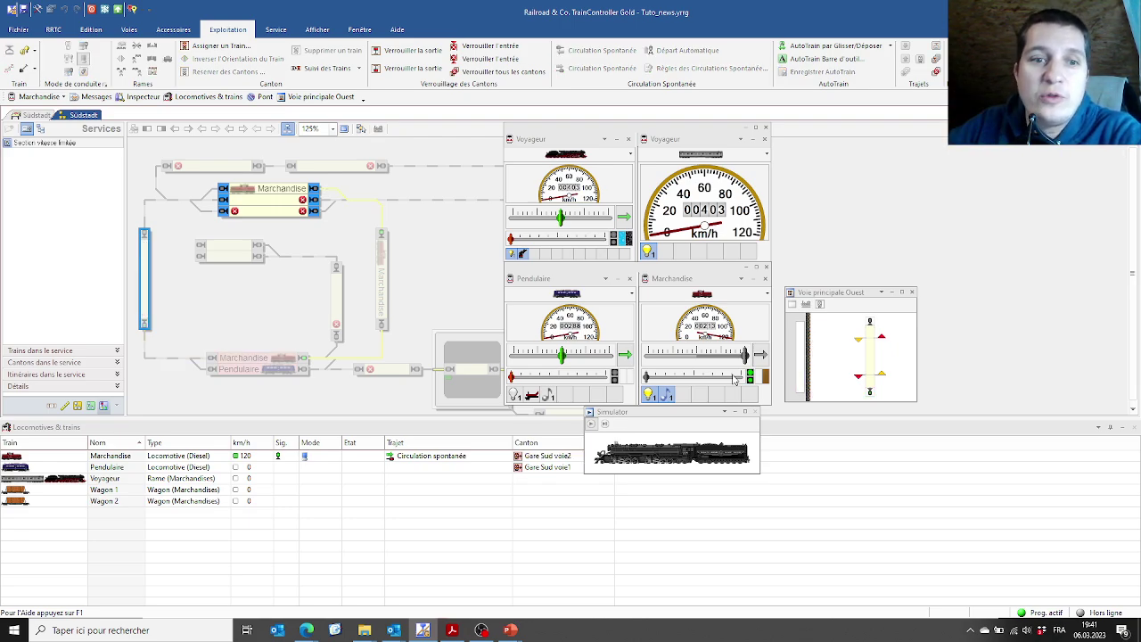
pyautogui.click(938, 60)
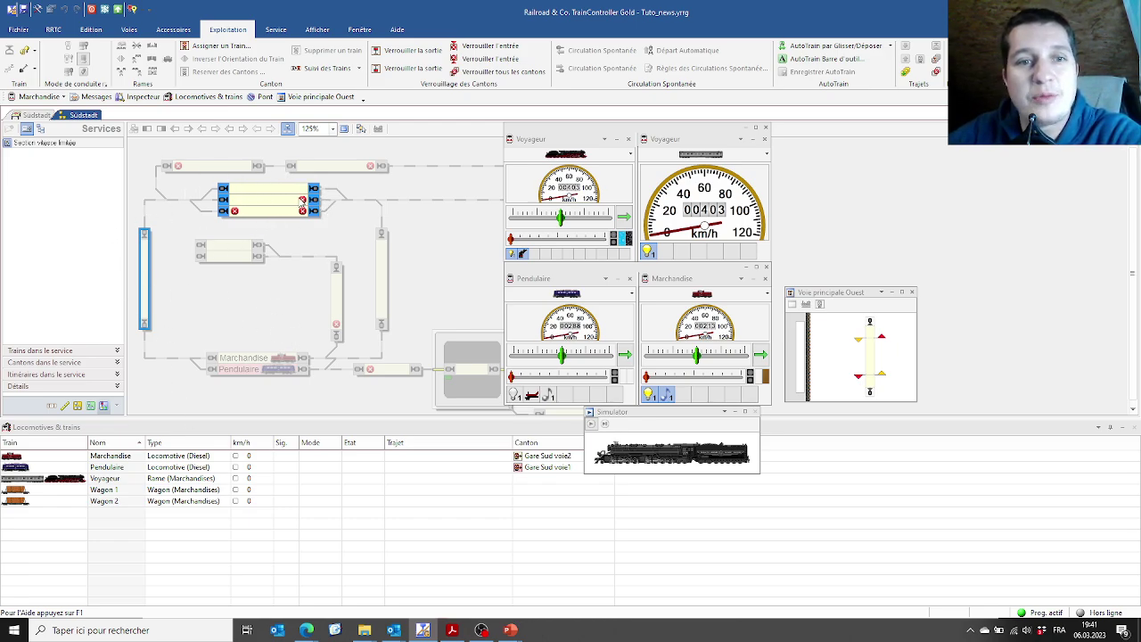
# Unlock the entry of Gare cachée voie2 and lock the entries of Gare cachée voie3 in both directions
pyautogui.click(327, 192)
pyautogui.click(308, 188)
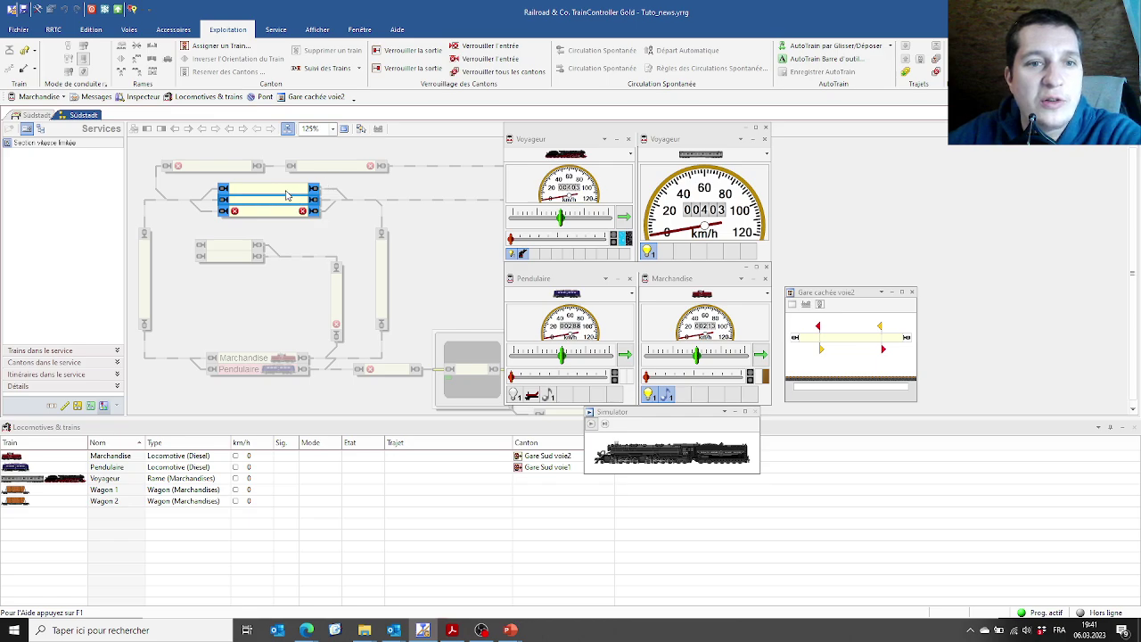
pyautogui.click(487, 46)
pyautogui.click(489, 59)
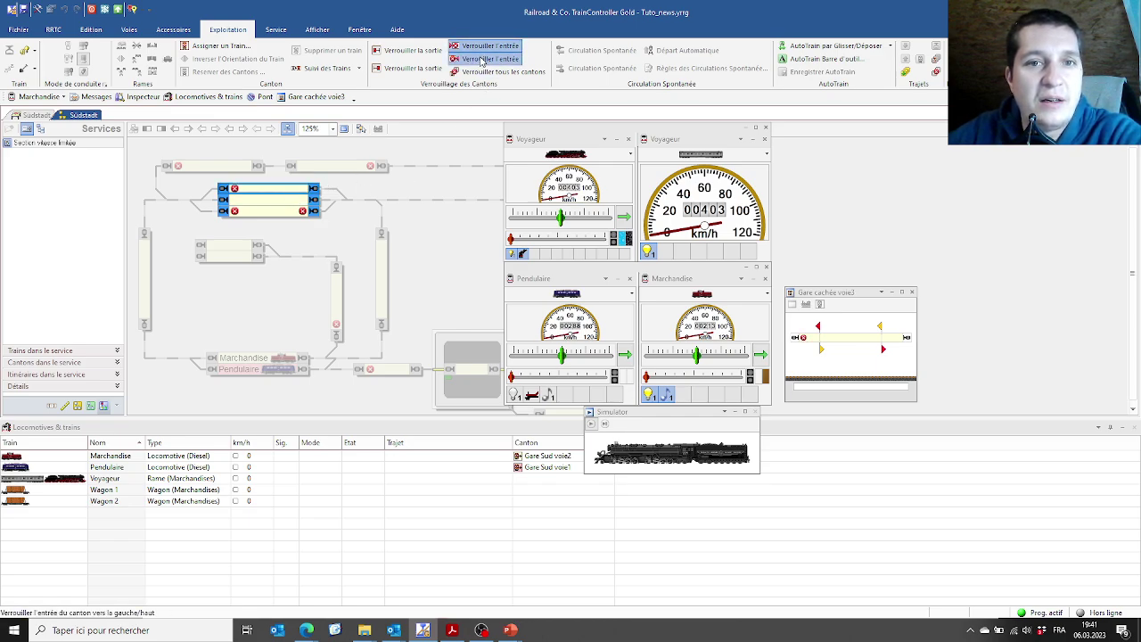
# Start a spontaneous run of Marchandise from Gare Sud voie2, inspect Voie principale Est during it and end the run
pyautogui.click(288, 359)
pyautogui.click(572, 69)
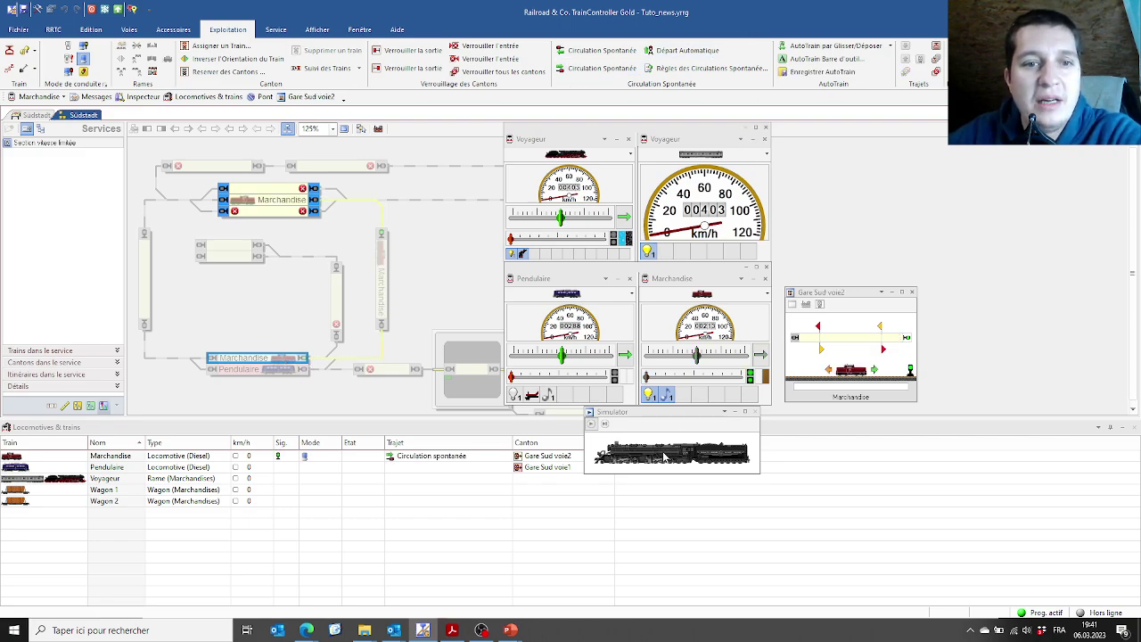
pyautogui.click(382, 270)
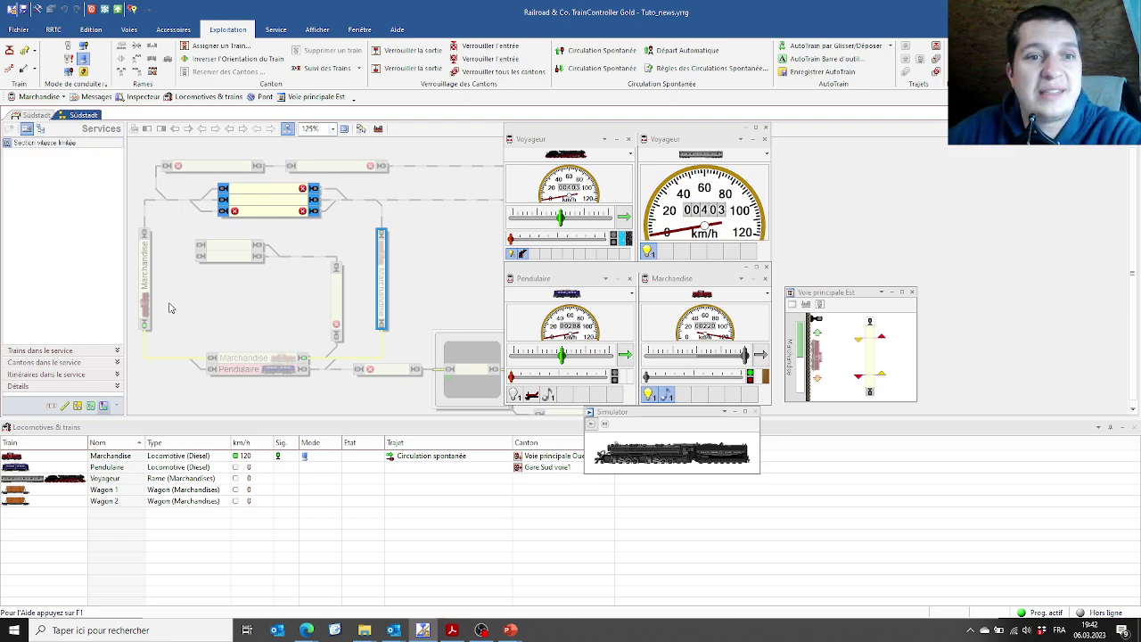
pyautogui.click(935, 59)
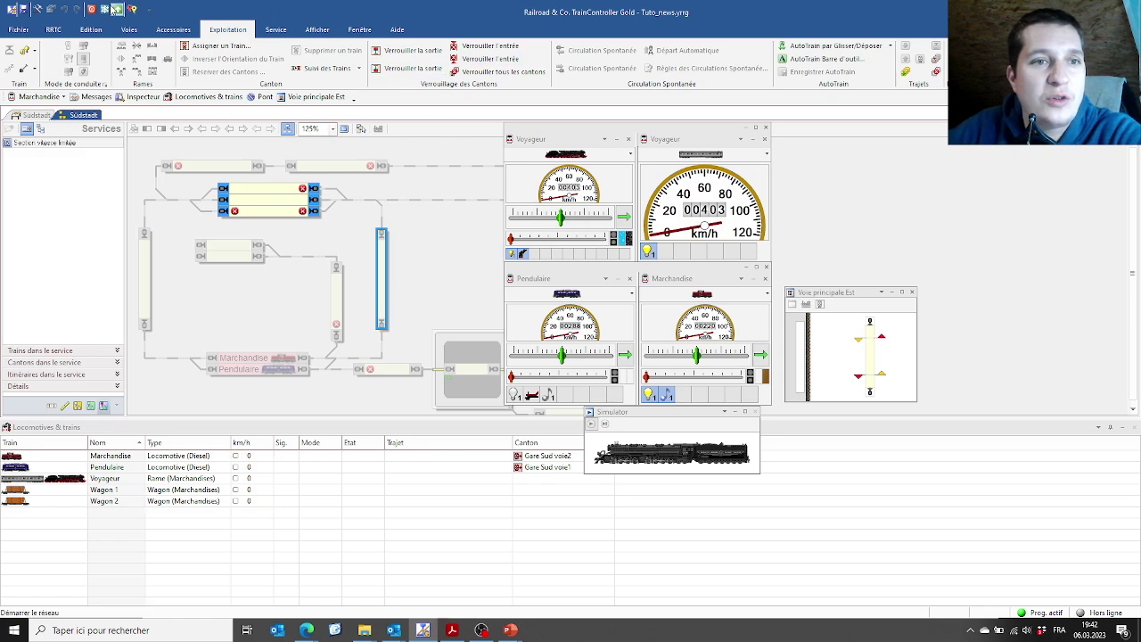
# In edit mode, add the Pendulaire train to the authorised trains of Section vitesse limitée and accept the properties
pyautogui.click(37, 9)
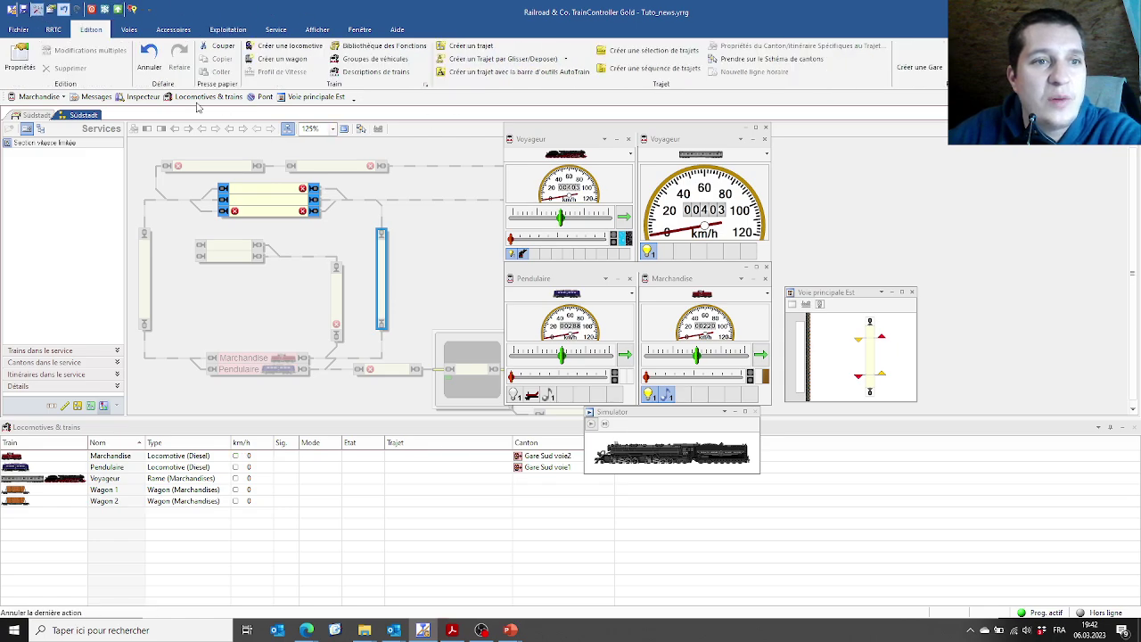
pyautogui.click(51, 145)
pyautogui.doubleClick(51, 144)
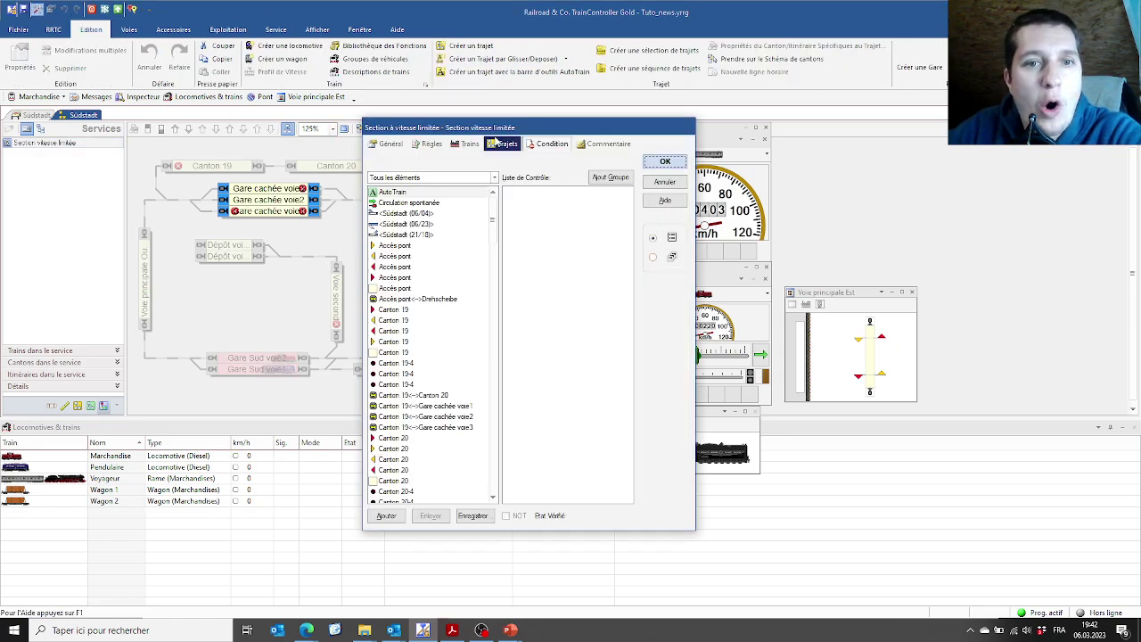
pyautogui.click(464, 144)
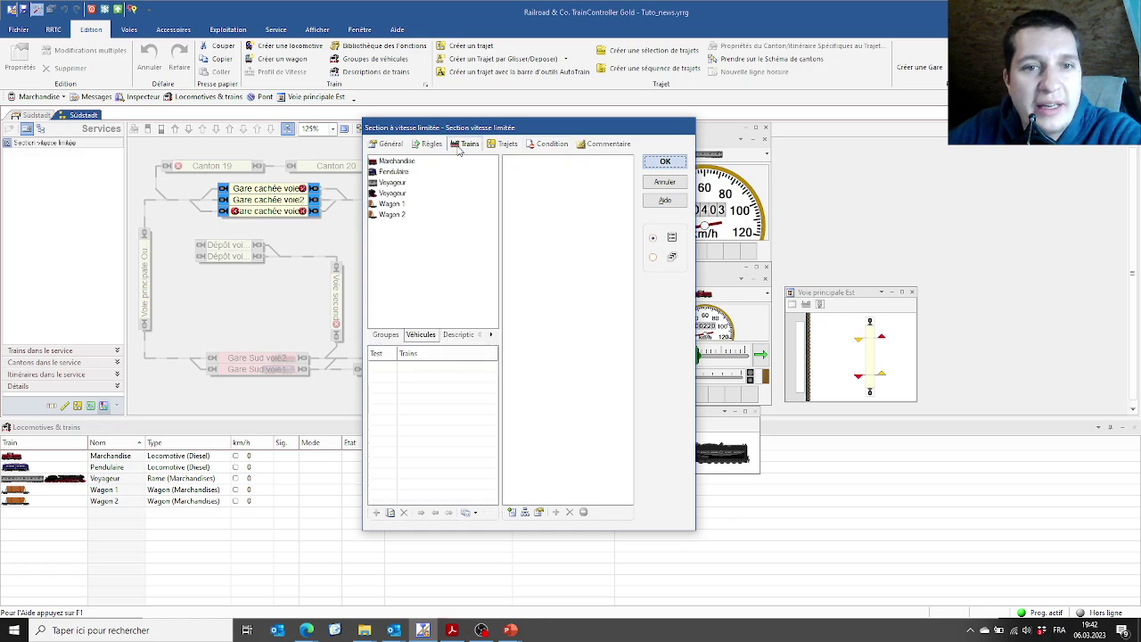
pyautogui.click(398, 172)
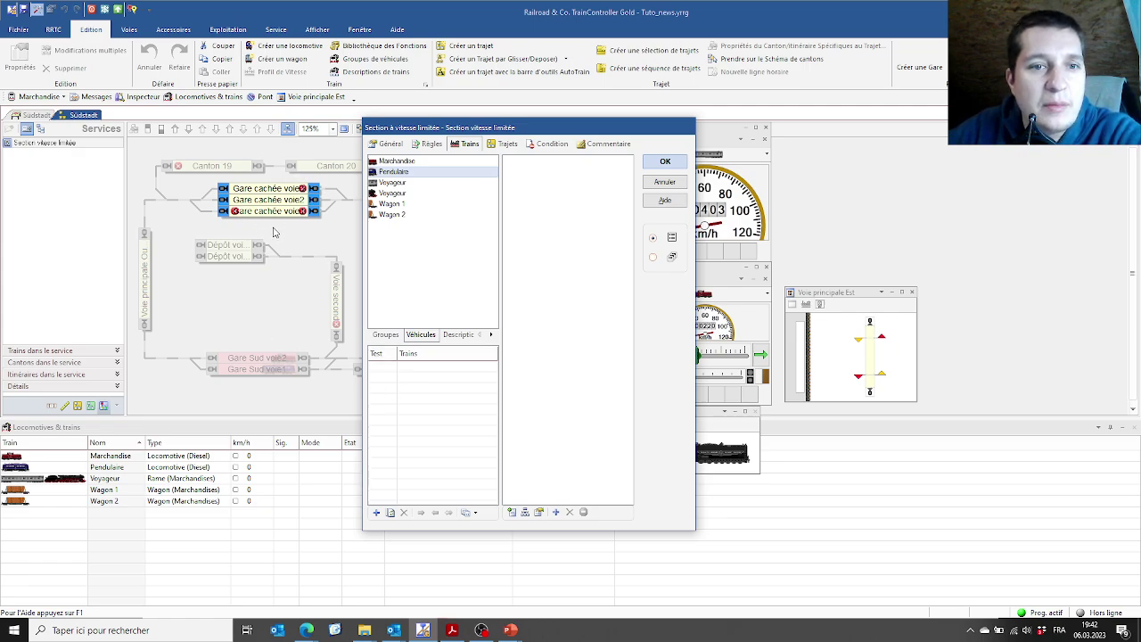
pyautogui.doubleClick(388, 174)
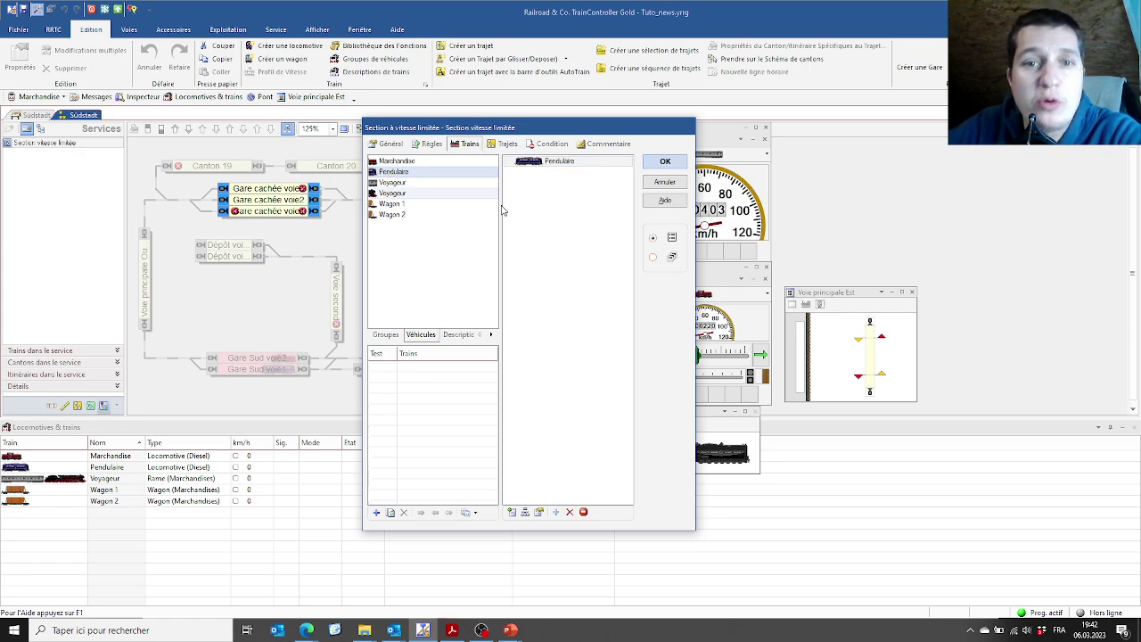
pyautogui.click(658, 166)
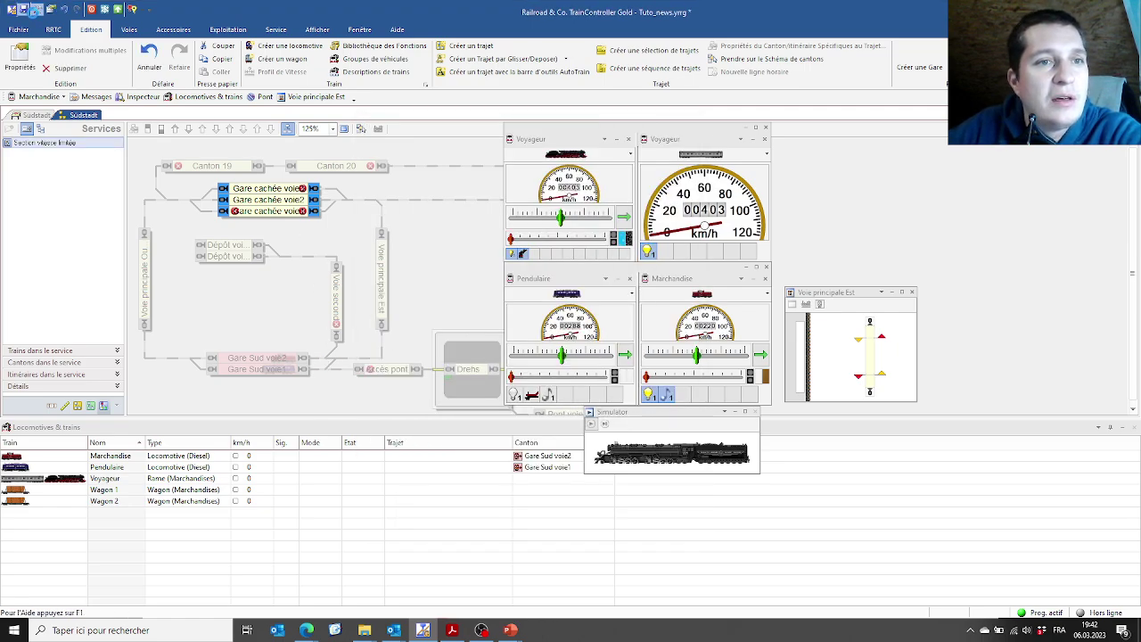
# Save the project, leave edit mode and return to operation with the simulator
pyautogui.click(35, 9)
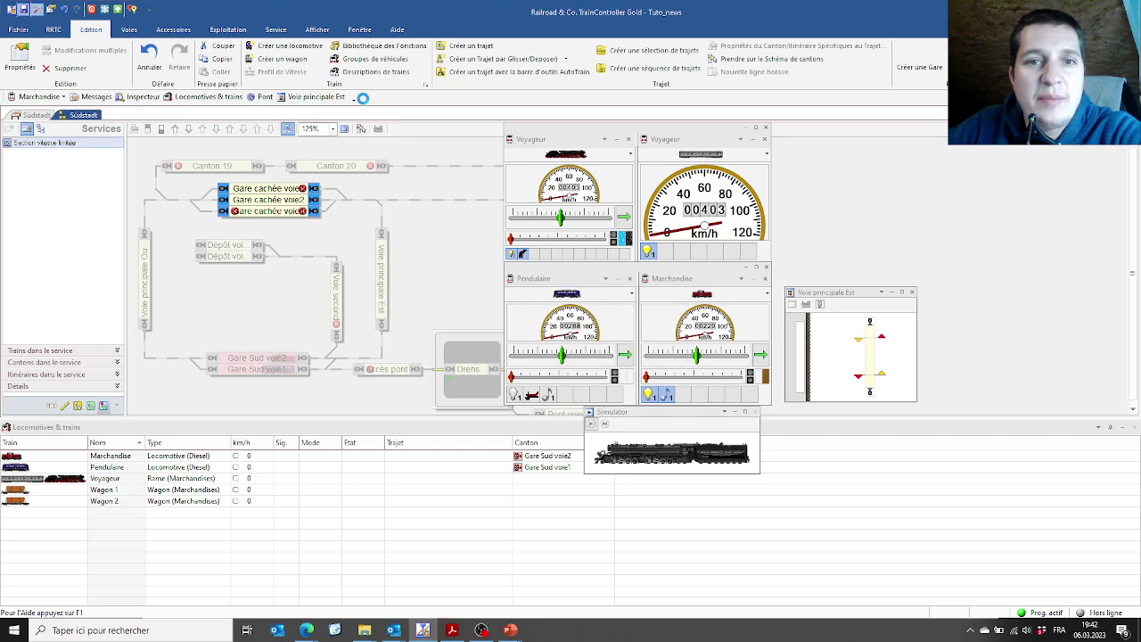
pyautogui.click(24, 9)
pyautogui.click(665, 449)
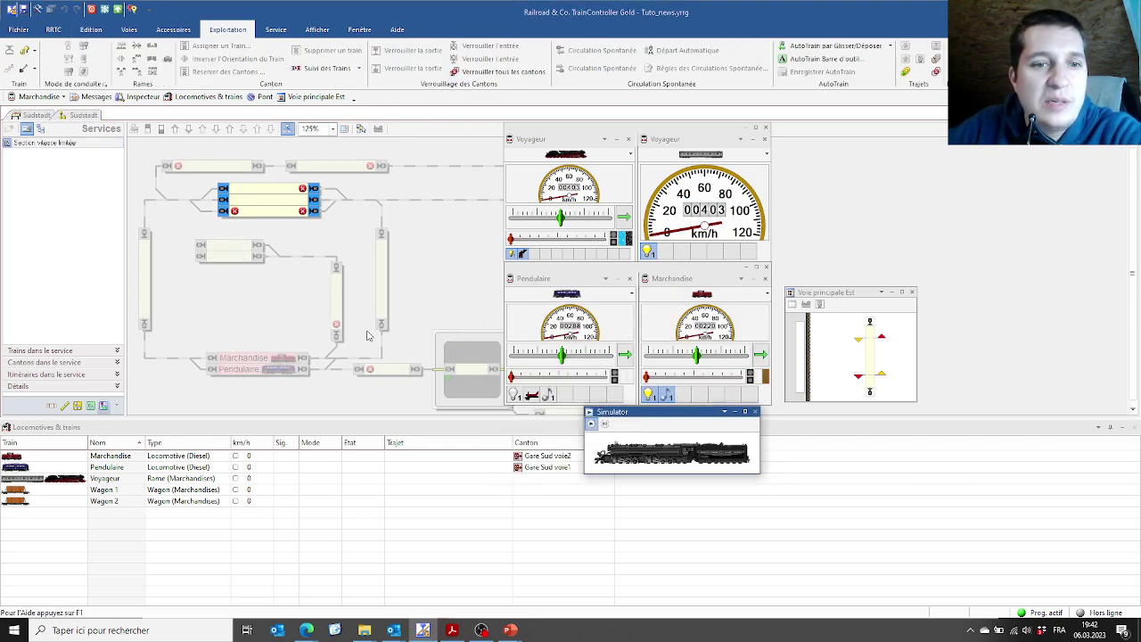
# Start a spontaneous run of Marchandise from Gare Sud voie2 with that block's eastern exit locked behind it, and inspect Gare cachée voie2
pyautogui.click(283, 357)
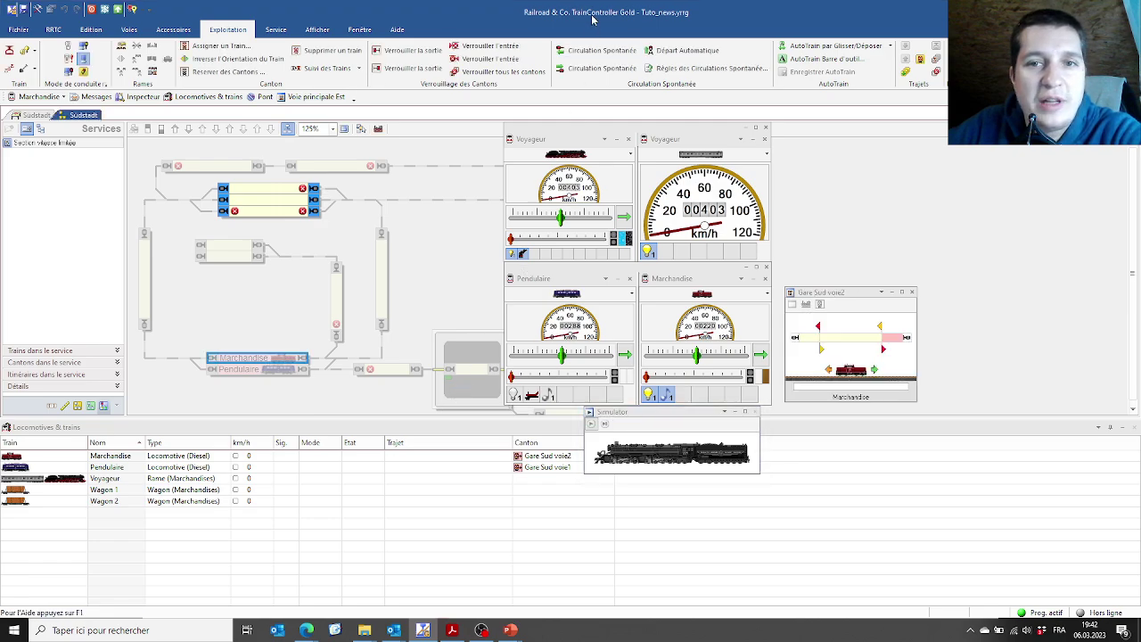
pyautogui.click(584, 72)
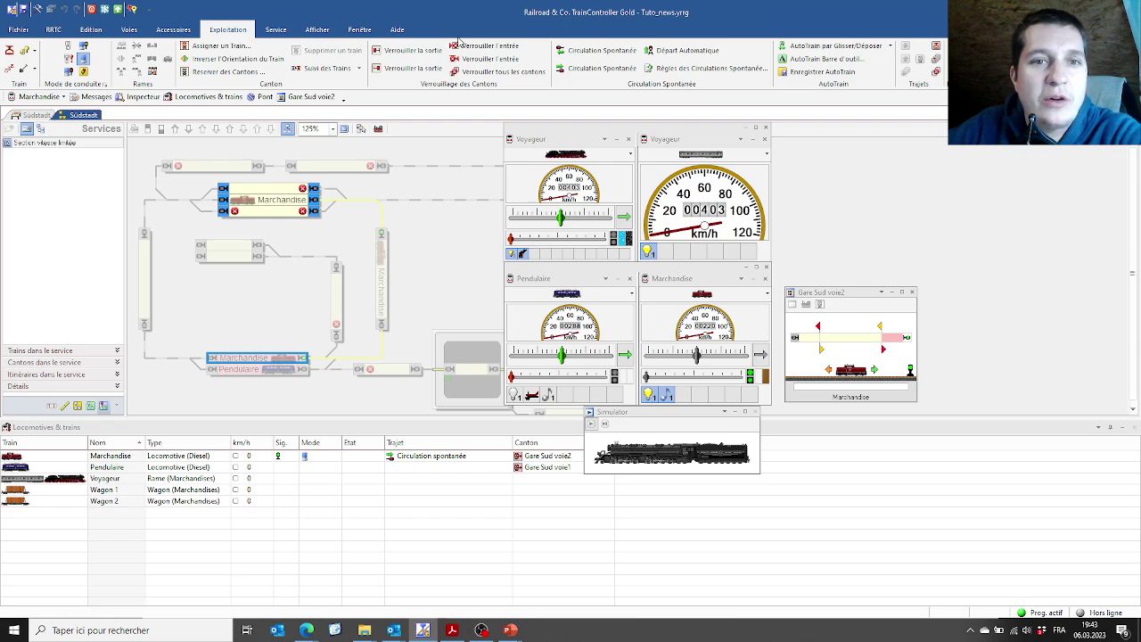
pyautogui.click(406, 68)
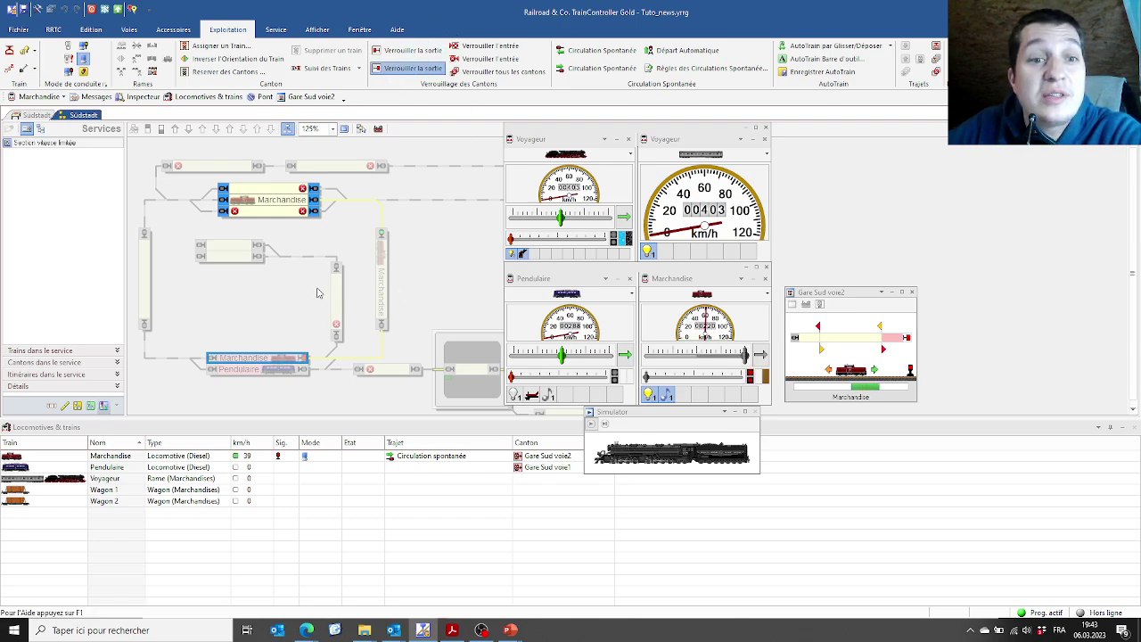
pyautogui.click(282, 201)
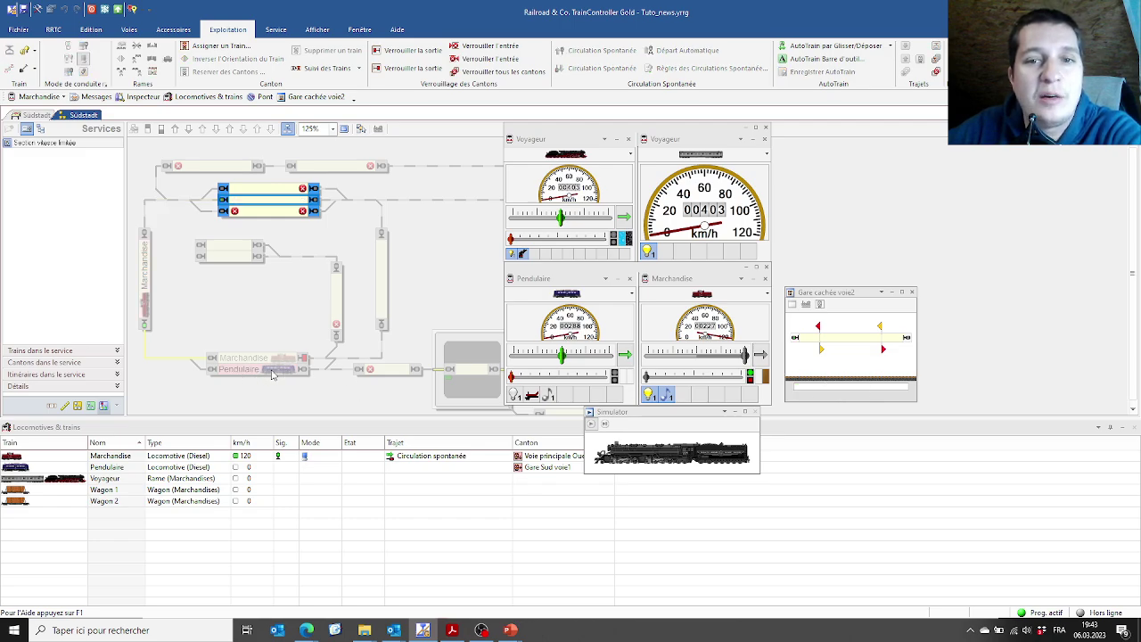
# Start a spontaneous run of Pendulaire from Gare Sud voie1 toward Voie principale Est and inspect that block
pyautogui.click(275, 372)
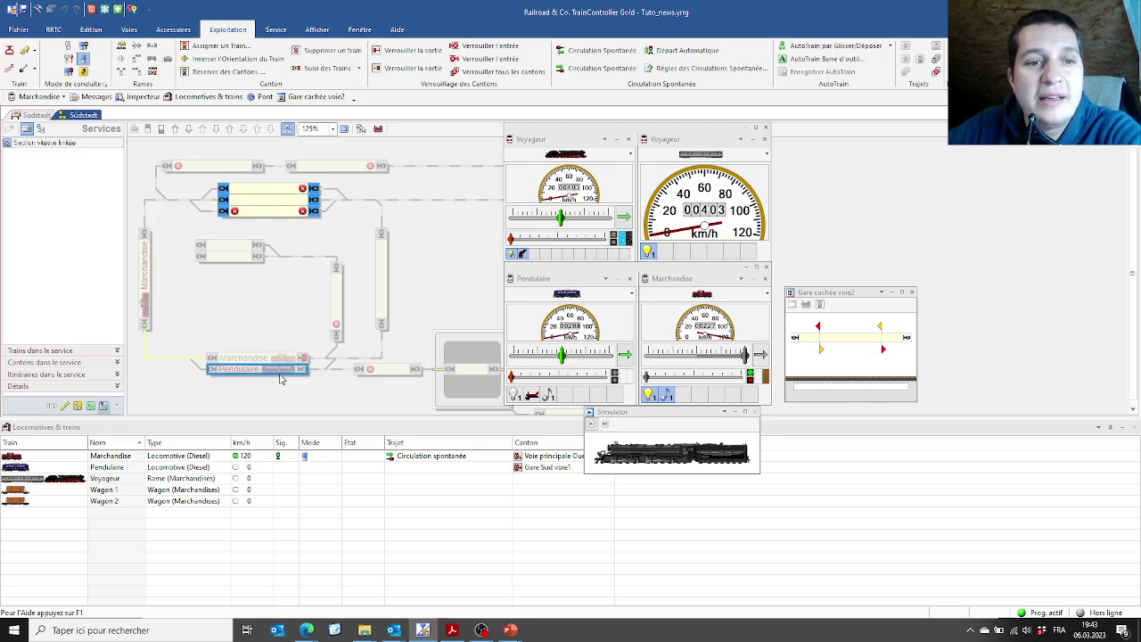
pyautogui.click(592, 68)
pyautogui.click(380, 285)
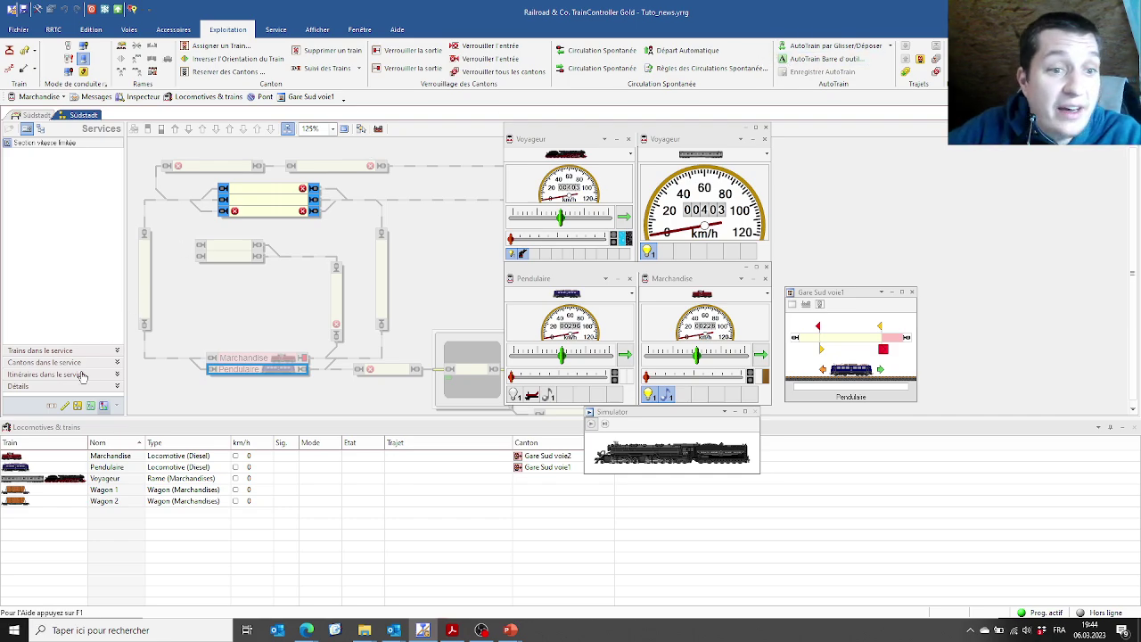
# Switch the dispatcher to the trajets view and create a new trajet in edit mode
pyautogui.click(77, 405)
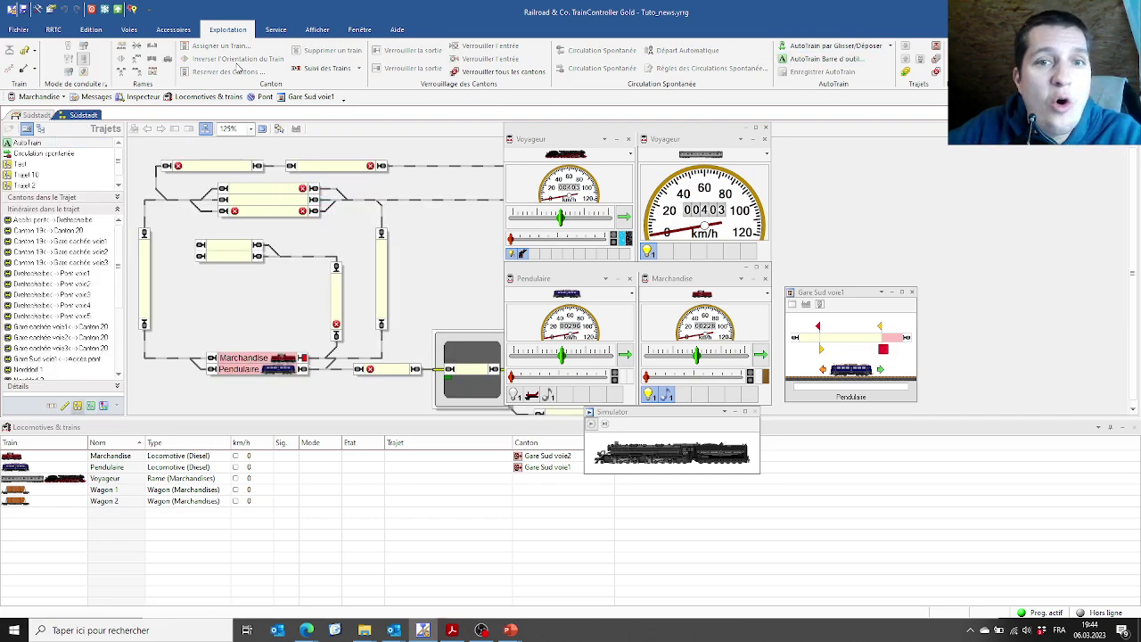
pyautogui.click(105, 32)
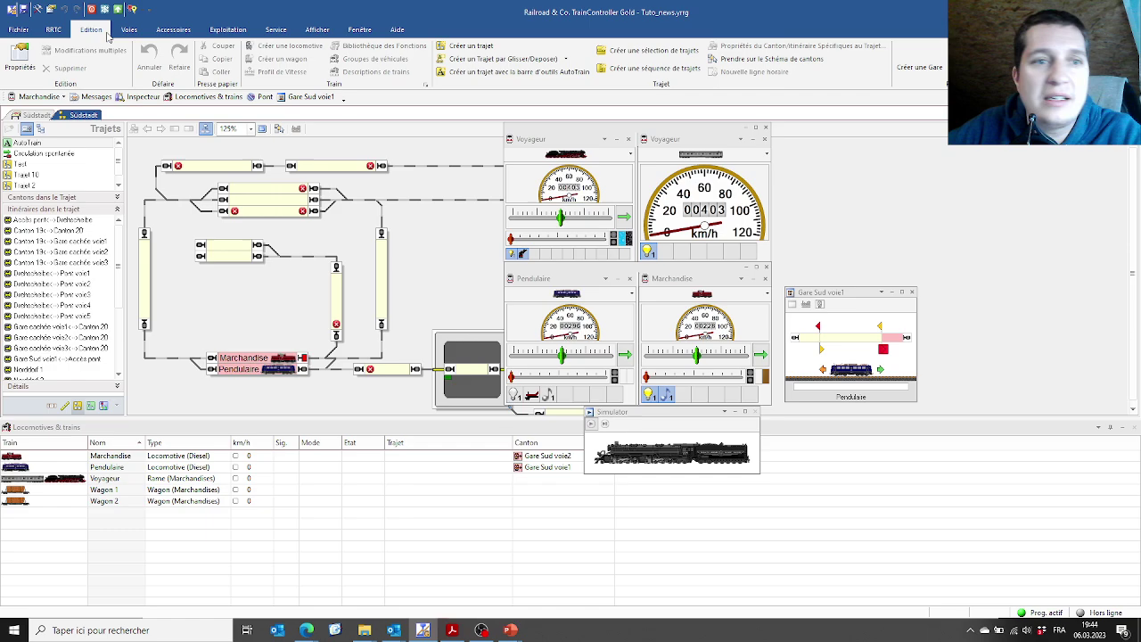
pyautogui.click(479, 49)
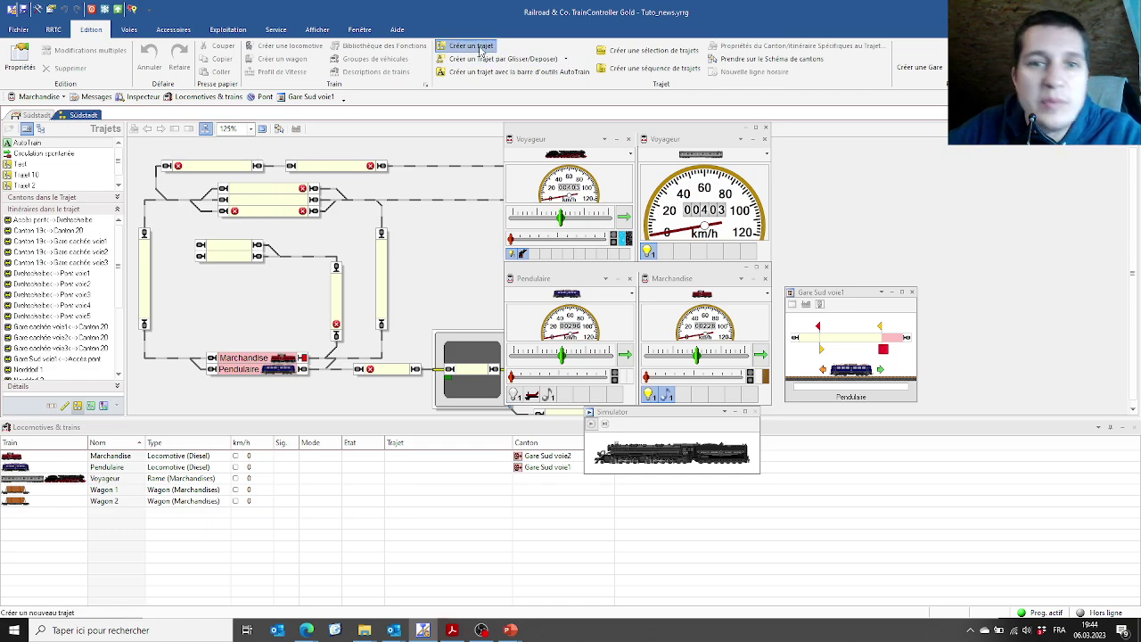
pyautogui.click(584, 341)
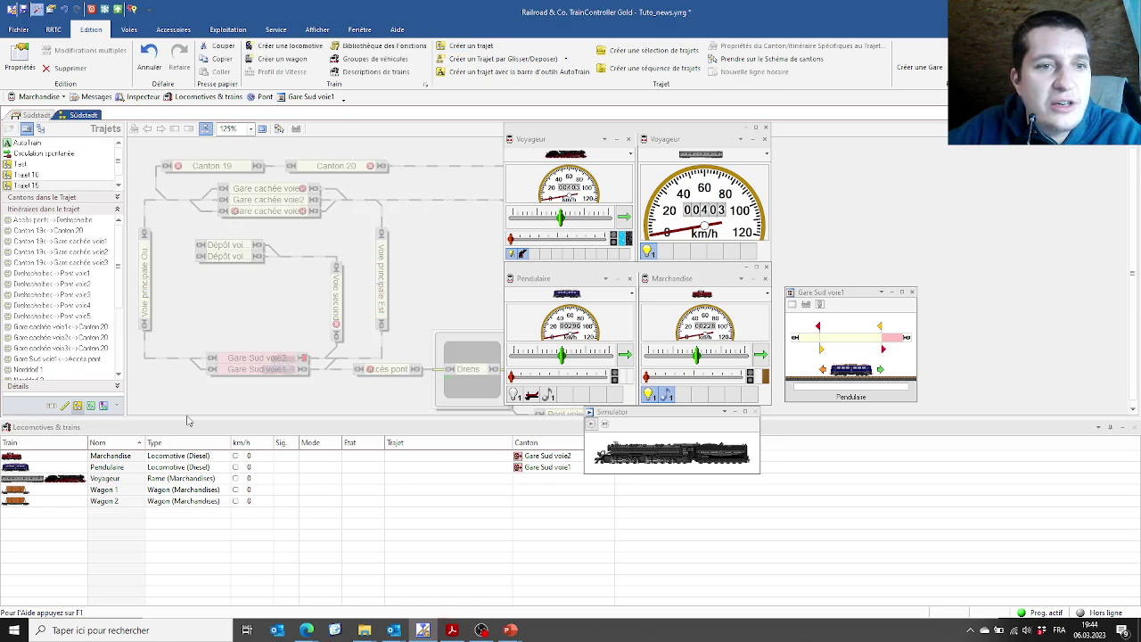
# Name the new trajet TrajVitesse limitée, review its rules and accept the properties
pyautogui.click(33, 187)
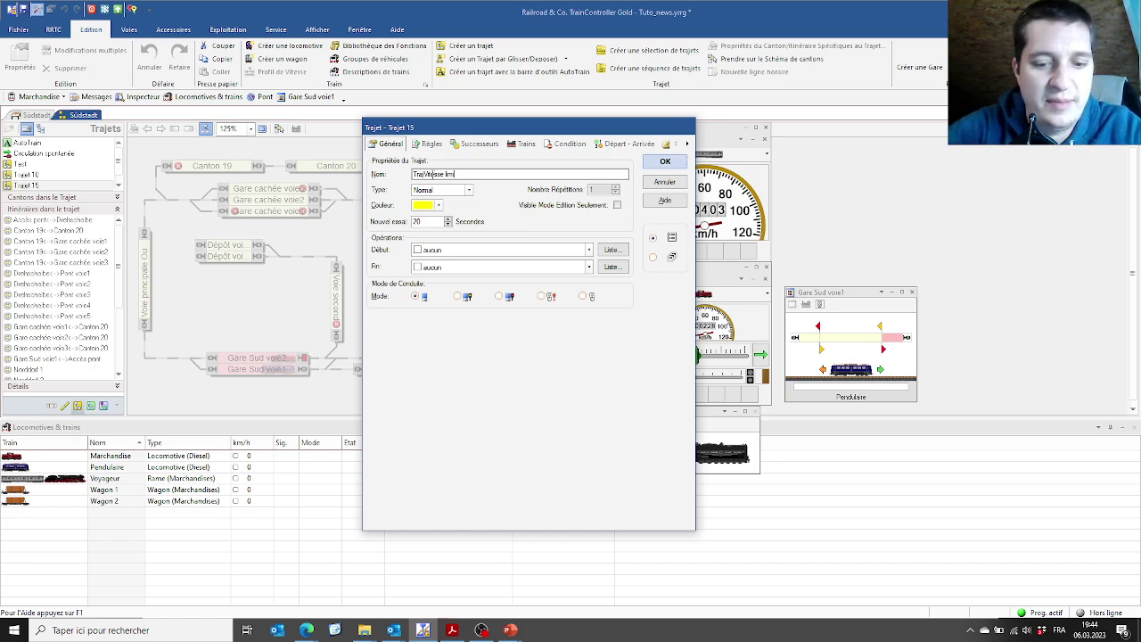
pyautogui.click(431, 143)
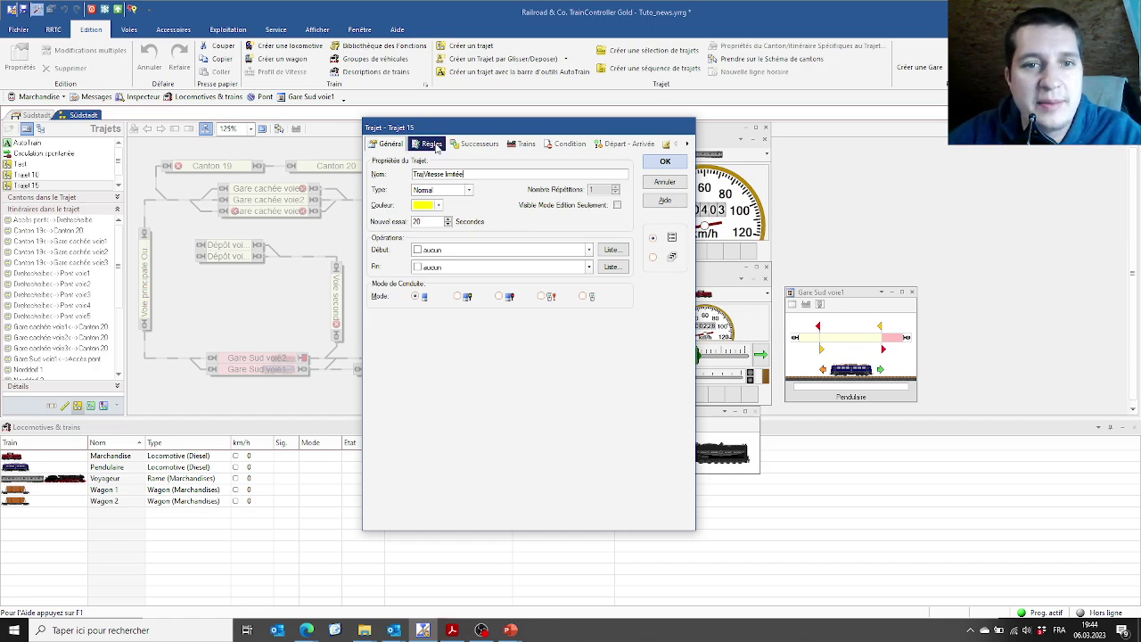
pyautogui.click(578, 176)
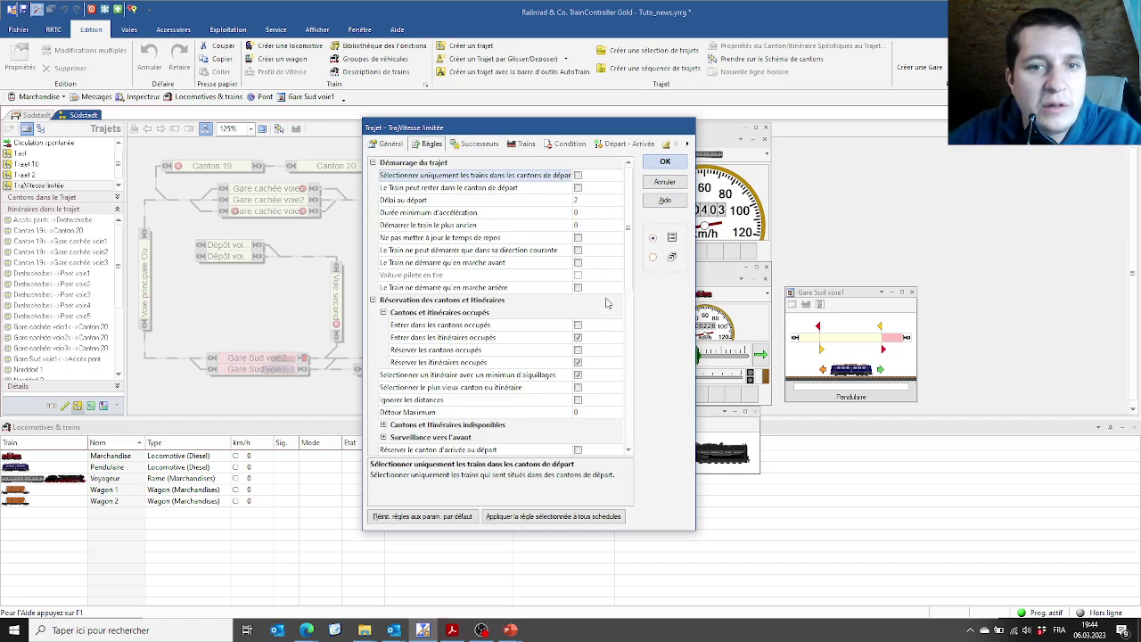
pyautogui.click(665, 161)
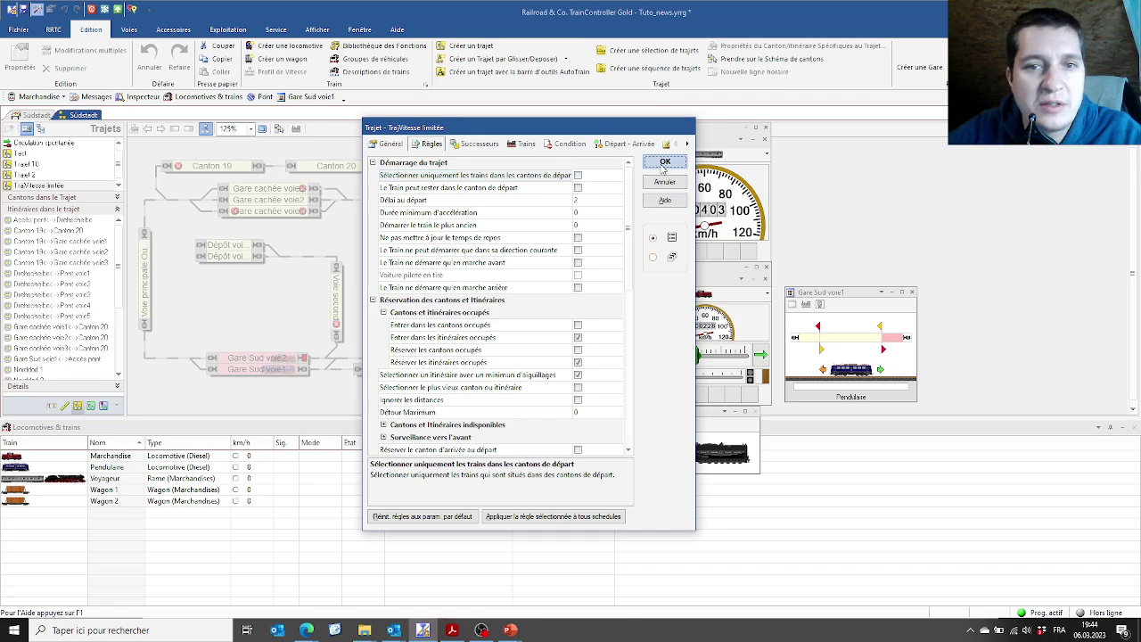
# Add Gare Sud voie2, Gare Sud voie1, Voie principale Est, Gare cachée voie2 and Voie principale Ouest to TrajVitesse limitée on the block diagram
pyautogui.click(279, 128)
pyautogui.click(264, 363)
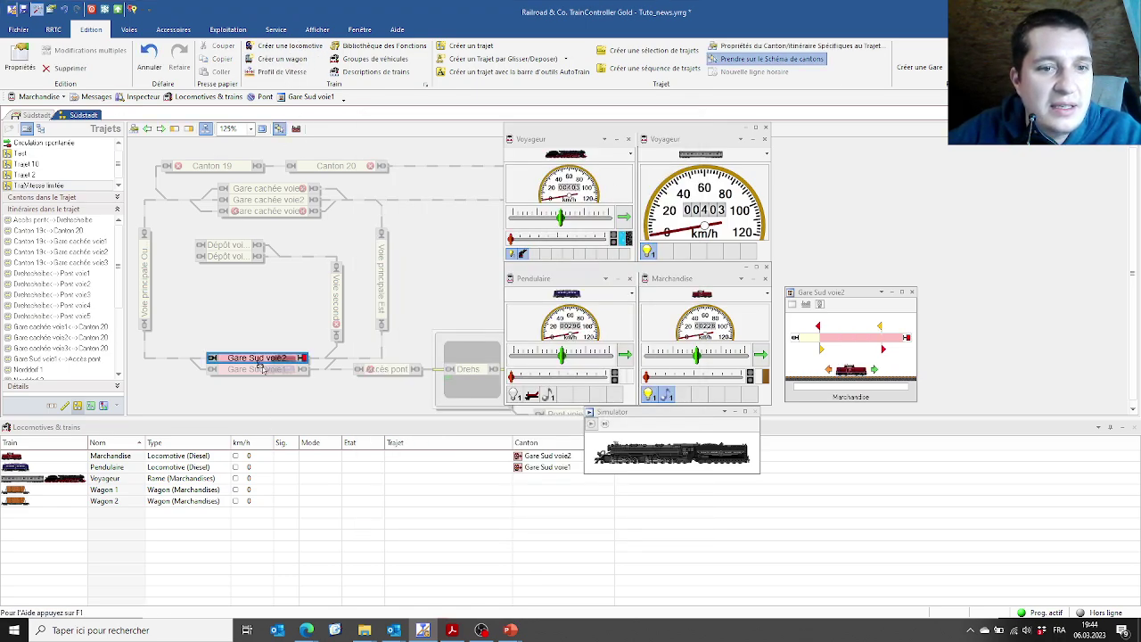
pyautogui.click(262, 369)
pyautogui.click(381, 264)
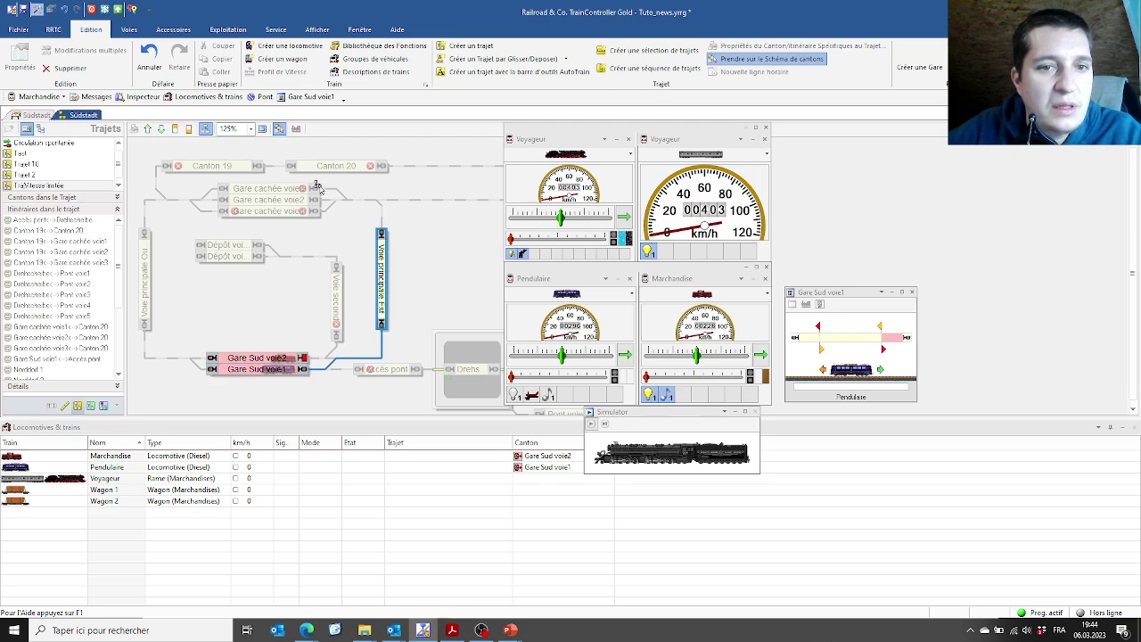
pyautogui.click(282, 199)
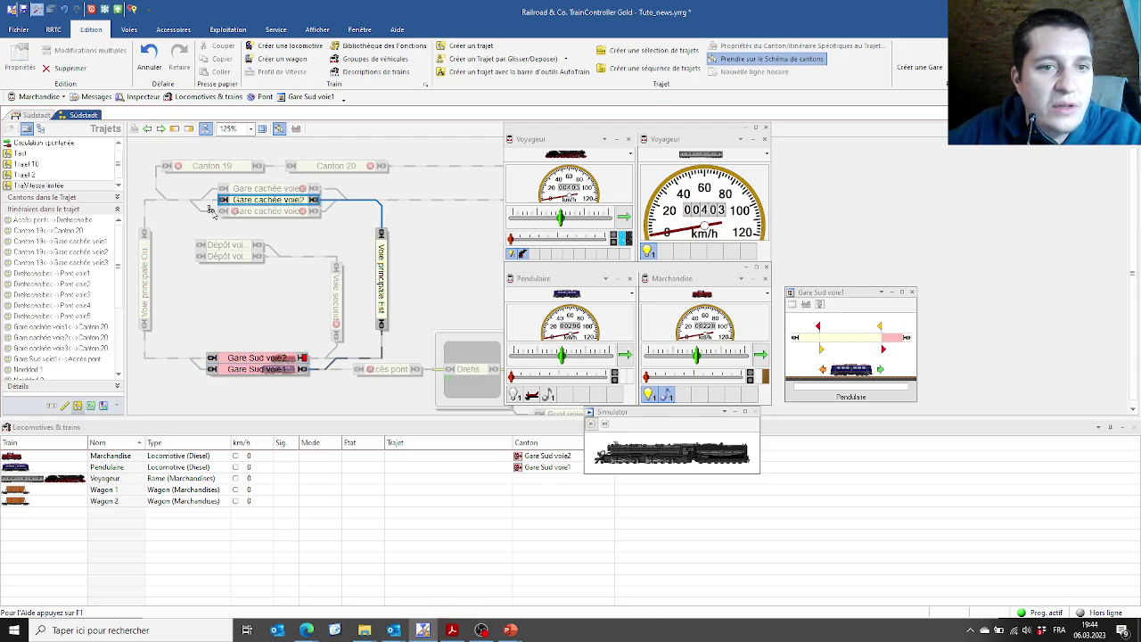
pyautogui.click(143, 264)
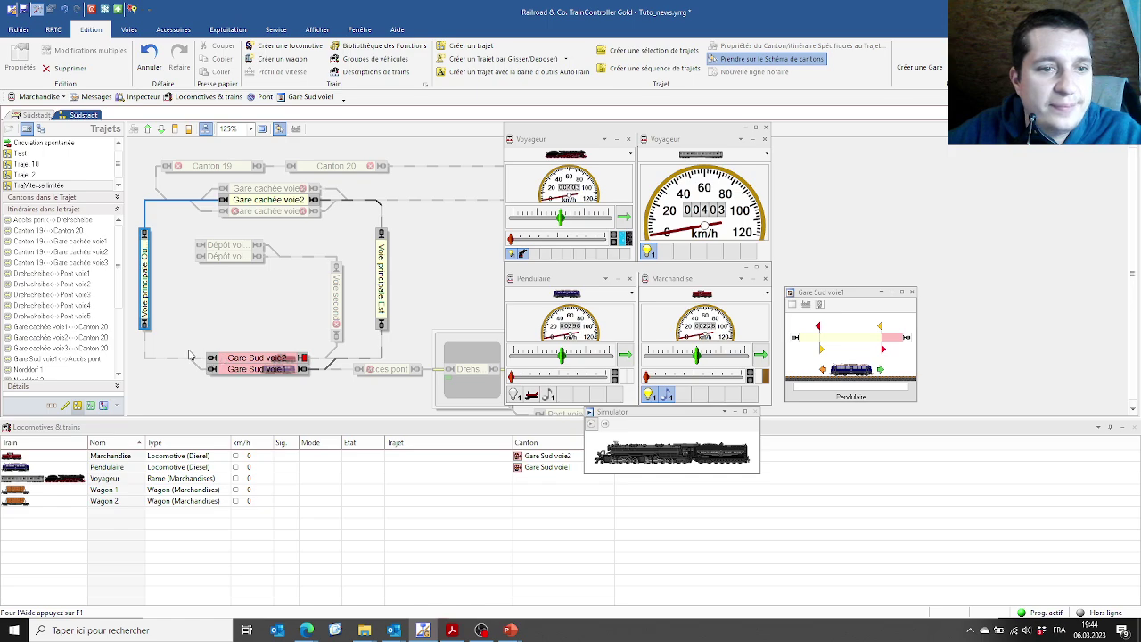
# Add the itineraries linking both Gare Sud blocks to the main line, and remove the branch itinerary toward Voie secondaire from the trajet
pyautogui.click(194, 360)
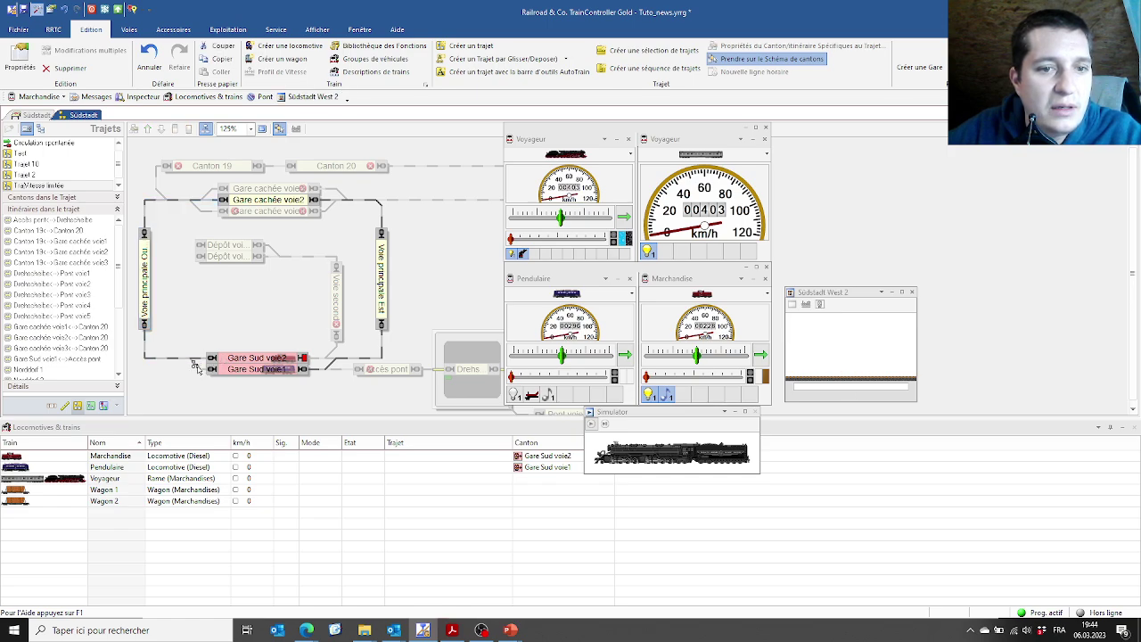
pyautogui.click(197, 367)
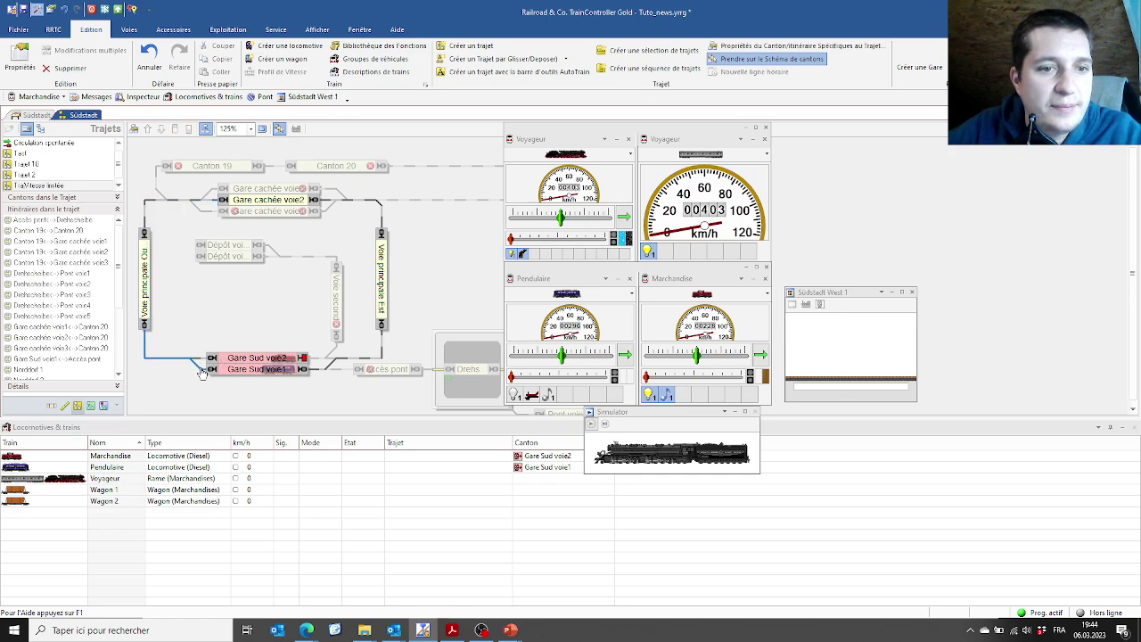
pyautogui.click(319, 359)
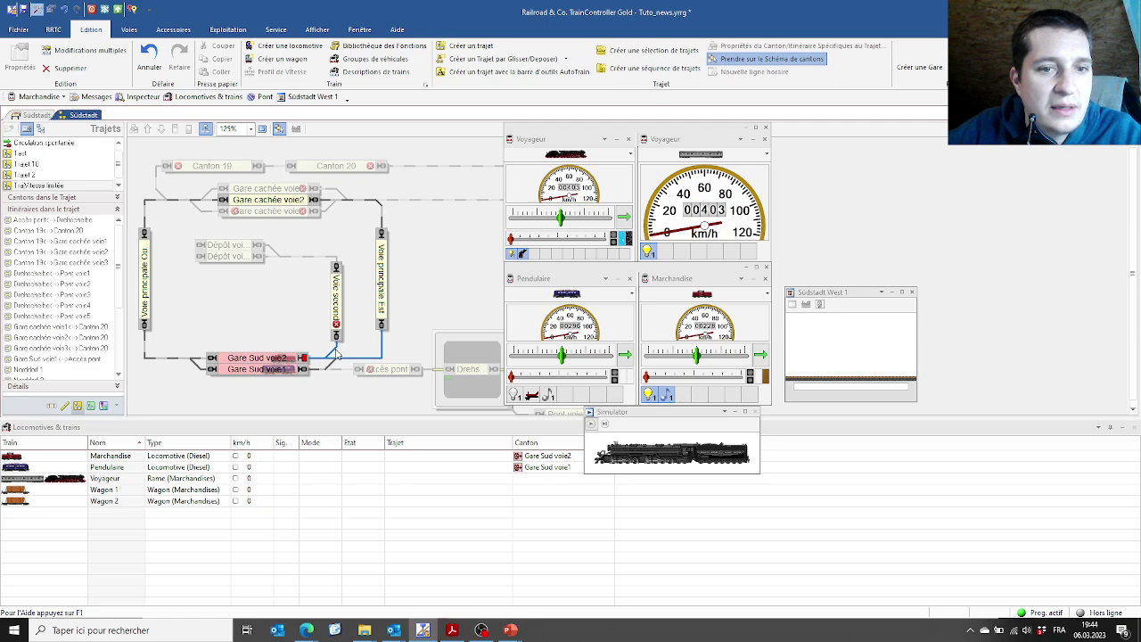
pyautogui.rightClick(334, 354)
pyautogui.click(344, 378)
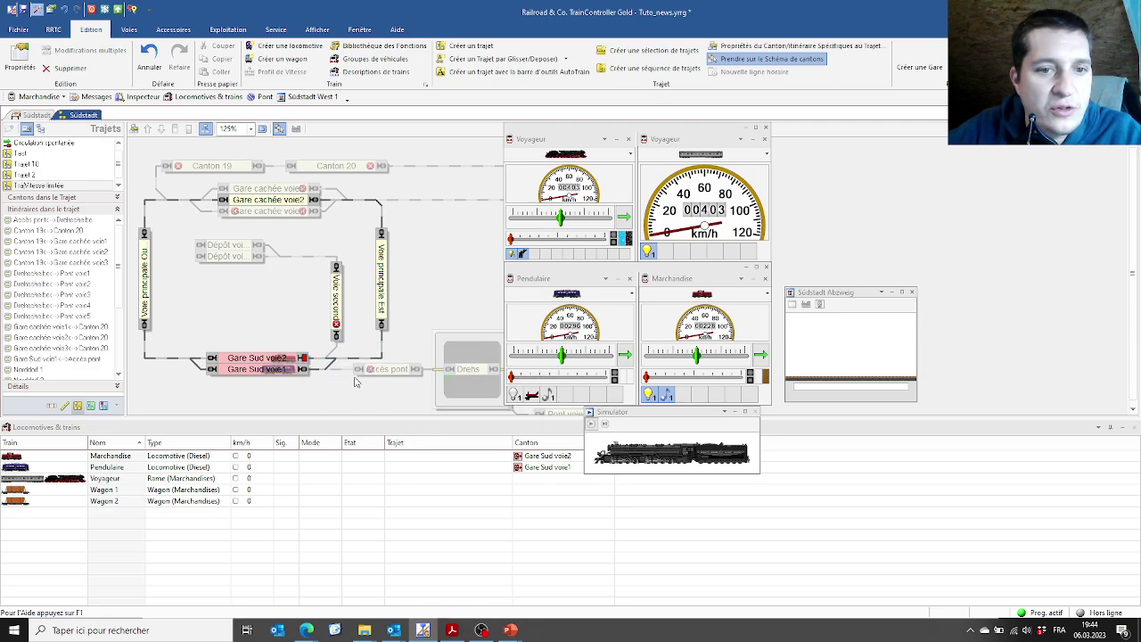
# Add Gare cachée voie3 and Gare cachée voie1 to the trajet with their itineraries toward Voie principale Est, removing the branch itineraries toward Canton 20
pyautogui.click(311, 188)
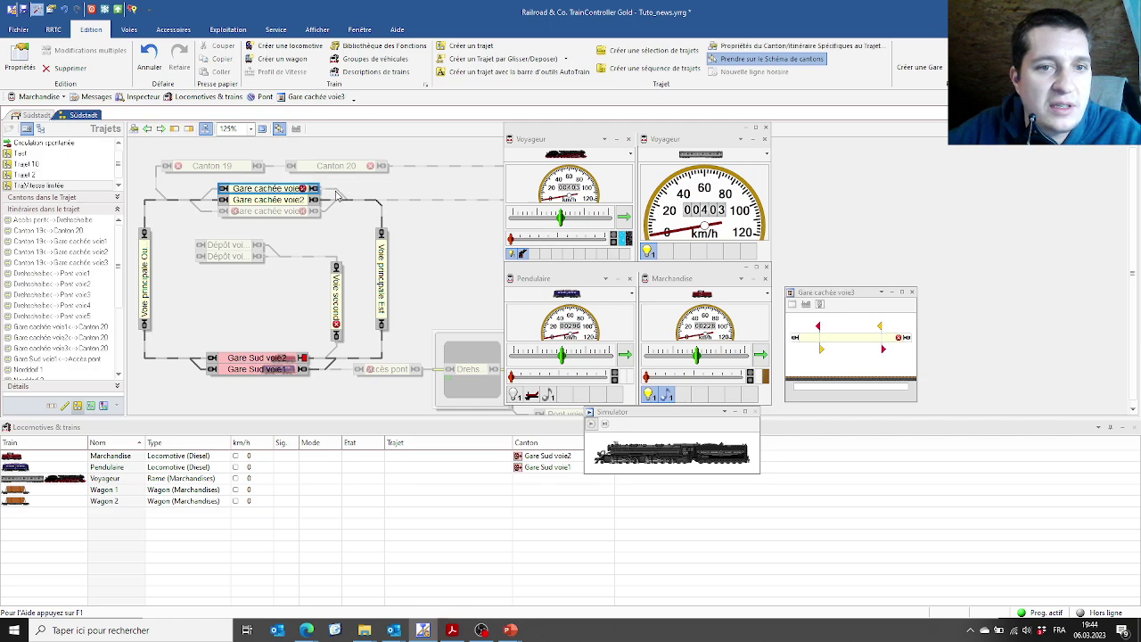
pyautogui.click(337, 196)
pyautogui.rightClick(428, 204)
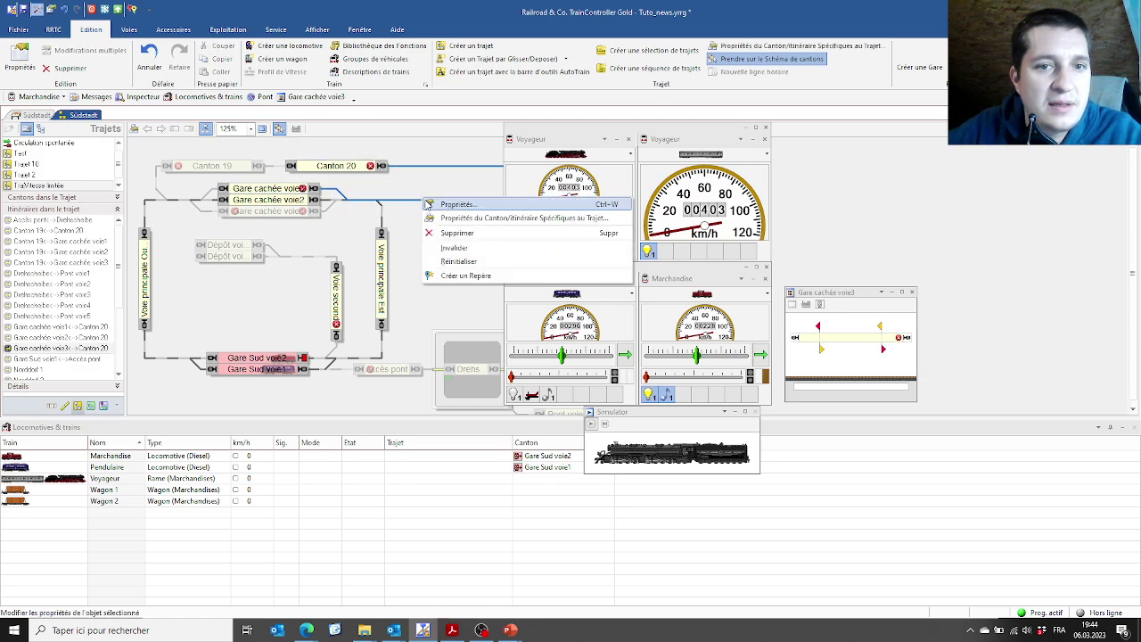
pyautogui.click(311, 202)
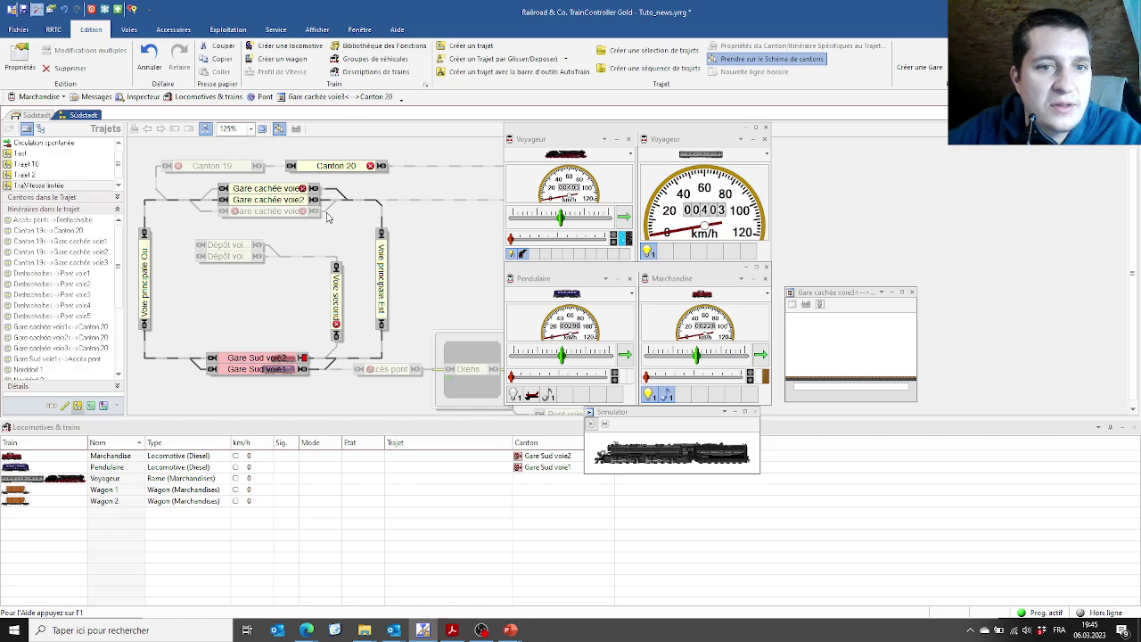
pyautogui.click(299, 212)
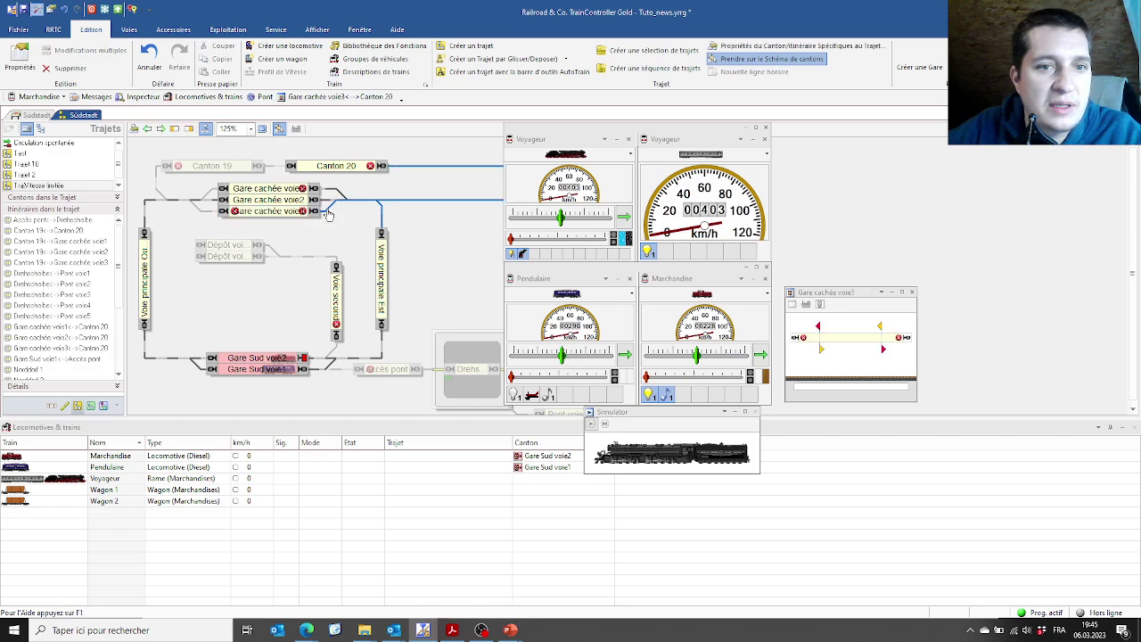
pyautogui.rightClick(420, 204)
pyautogui.click(450, 234)
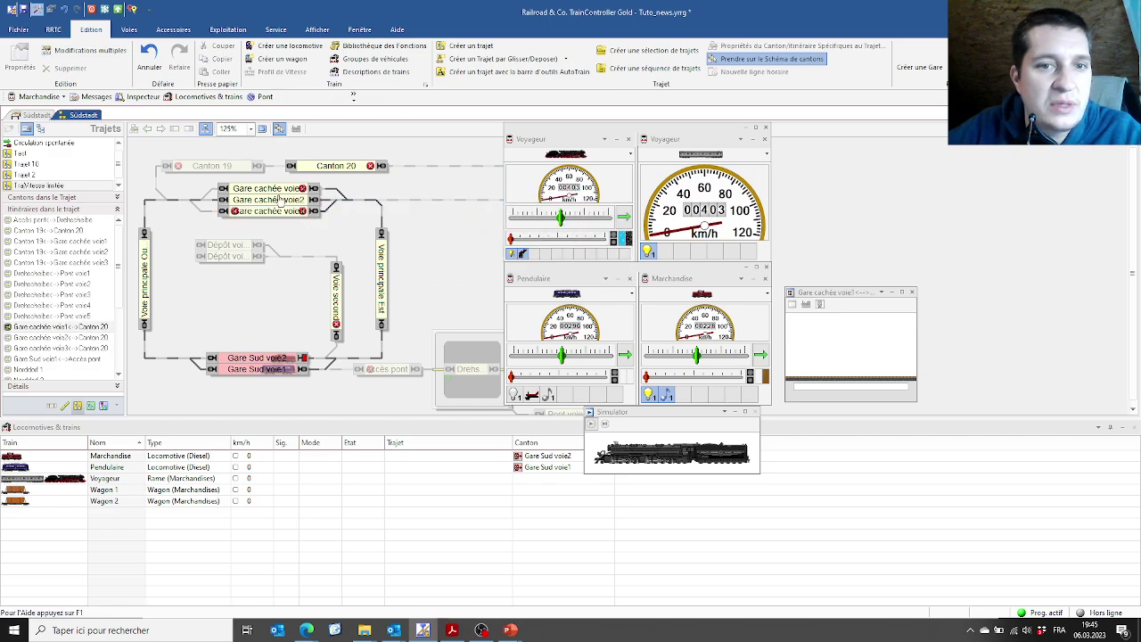
# Add the itineraries linking Gare cachée voie1 and voie3 to Voie principale Ouest, and remove their branch itineraries toward Canton 19
pyautogui.click(205, 211)
pyautogui.rightClick(155, 183)
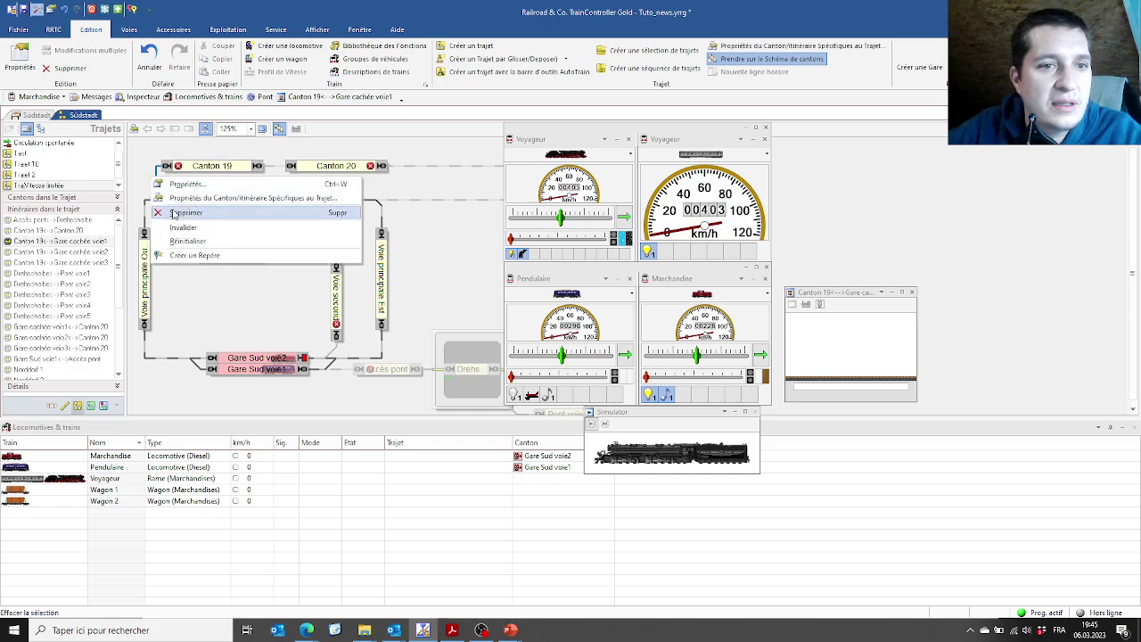
pyautogui.click(196, 211)
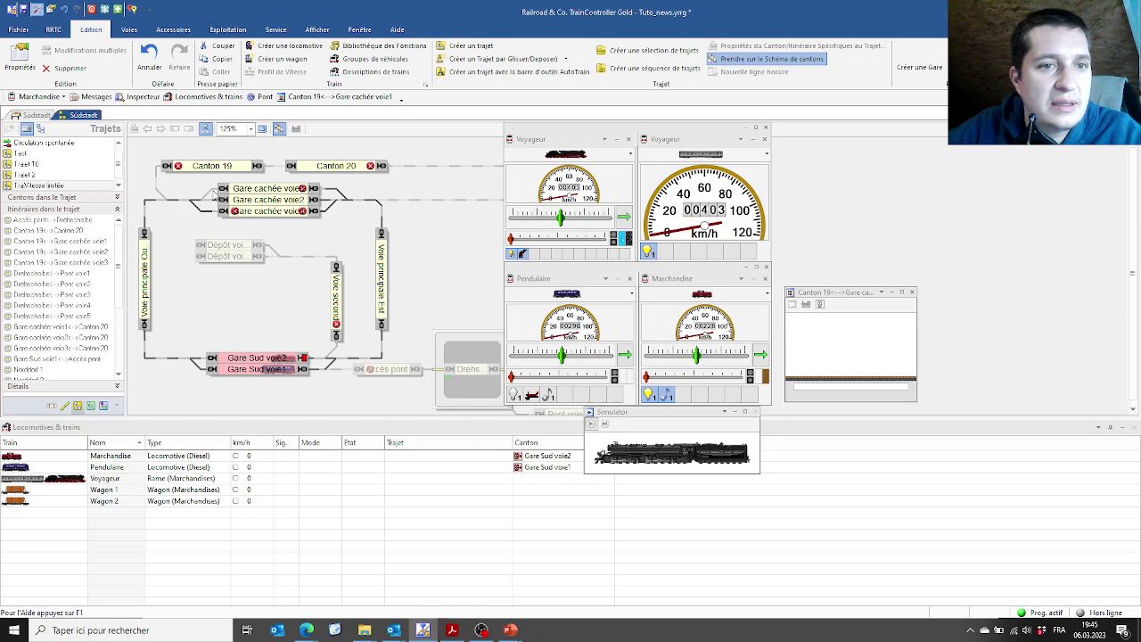
pyautogui.click(208, 191)
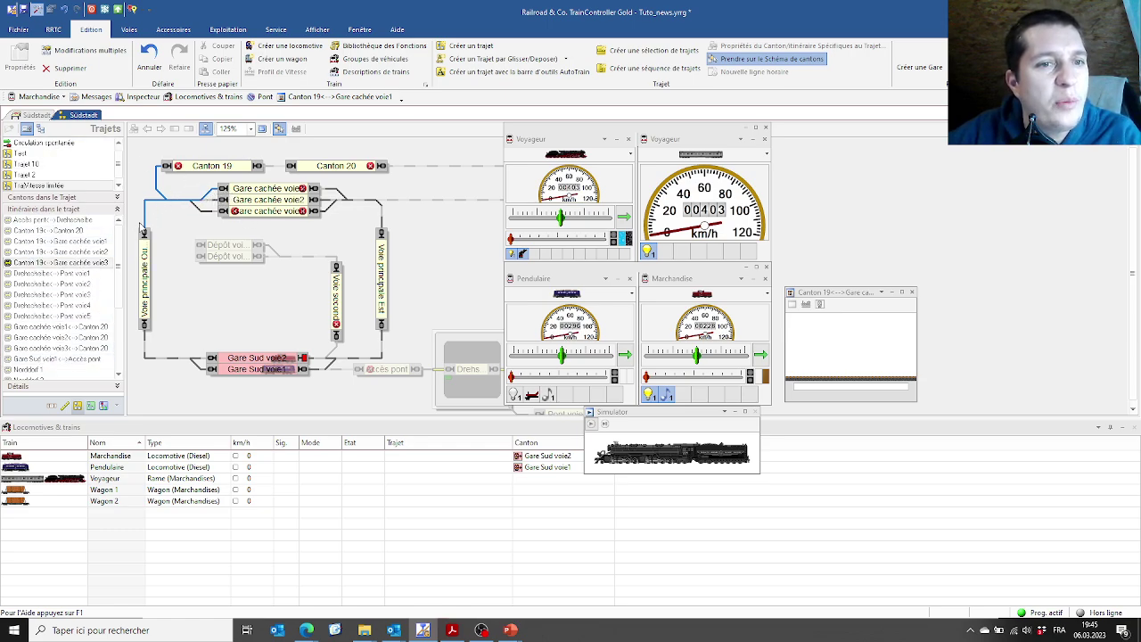
pyautogui.rightClick(155, 173)
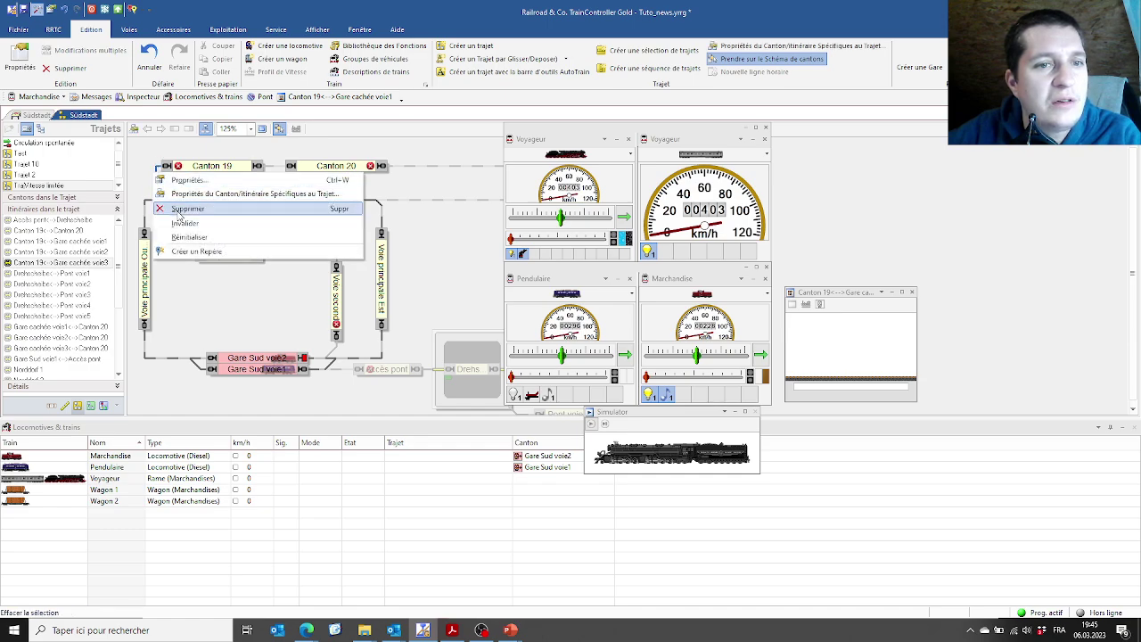
pyautogui.click(180, 211)
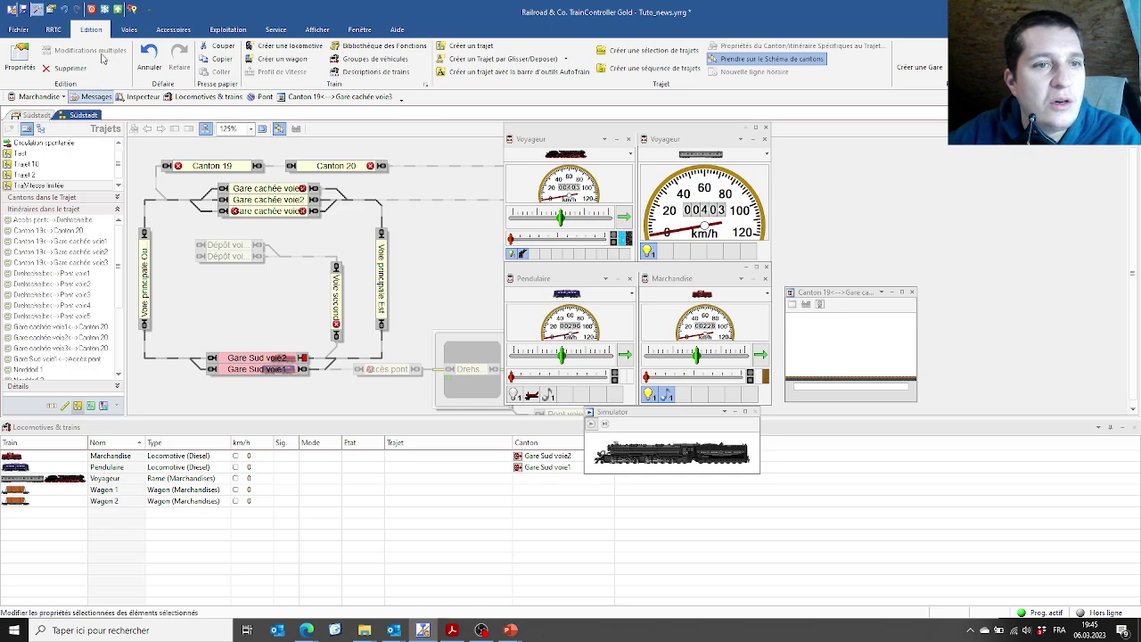
# Mark Gare Sud voie2 and Gare Sud voie1 as rightward departure and destination blocks, save, and leave edit mode without restarting previous trajets
pyautogui.click(254, 359)
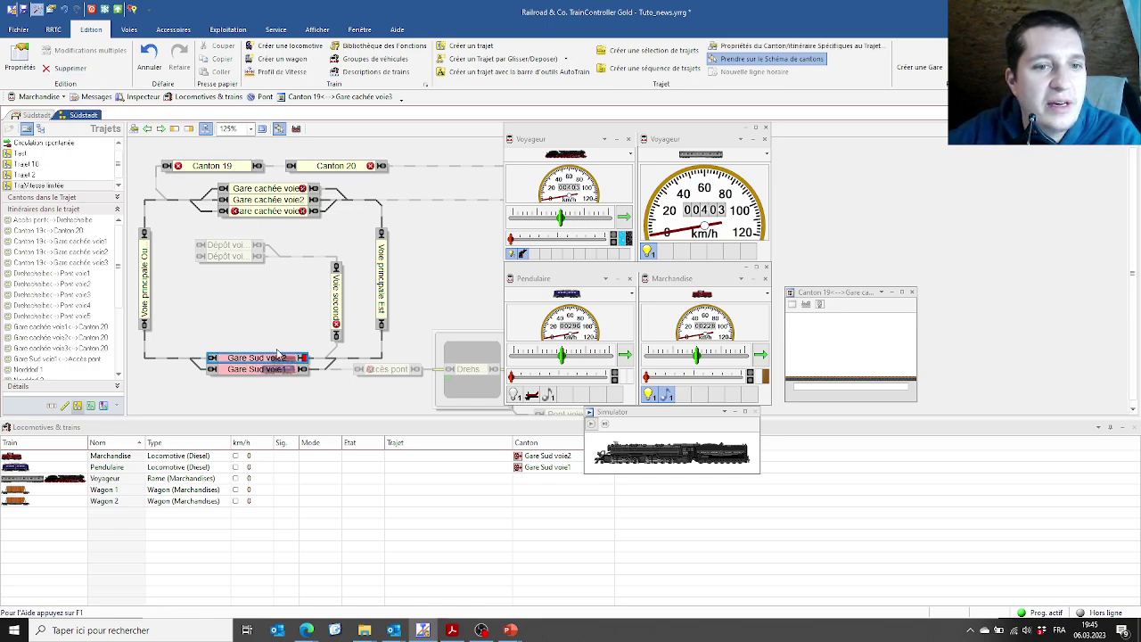
pyautogui.click(185, 129)
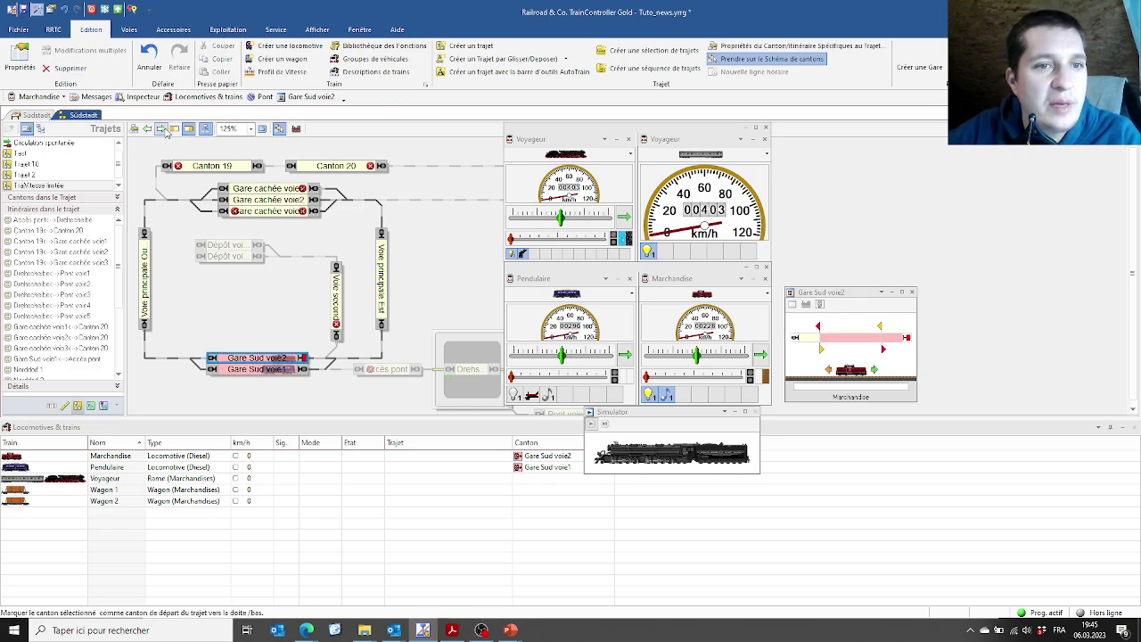
pyautogui.click(261, 369)
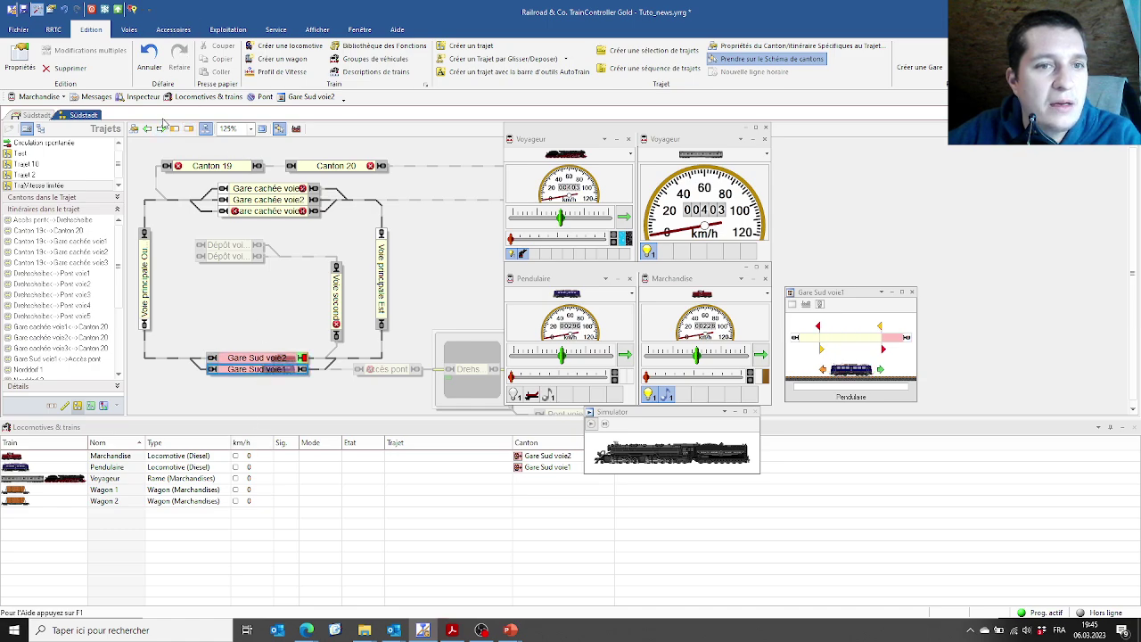
pyautogui.click(44, 114)
pyautogui.click(83, 115)
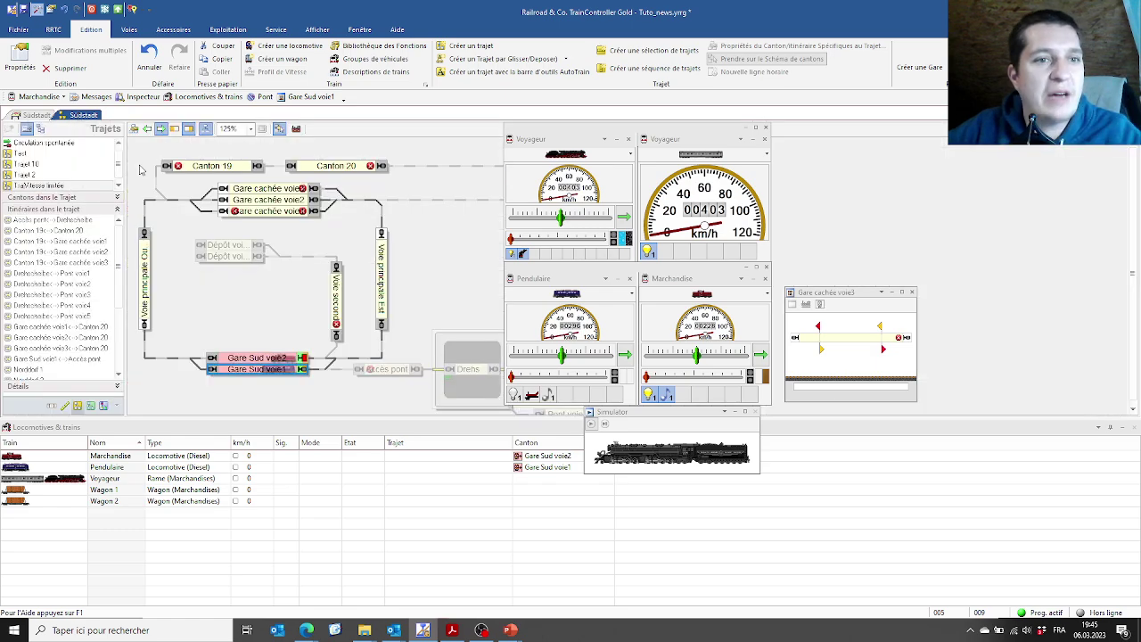
pyautogui.click(32, 9)
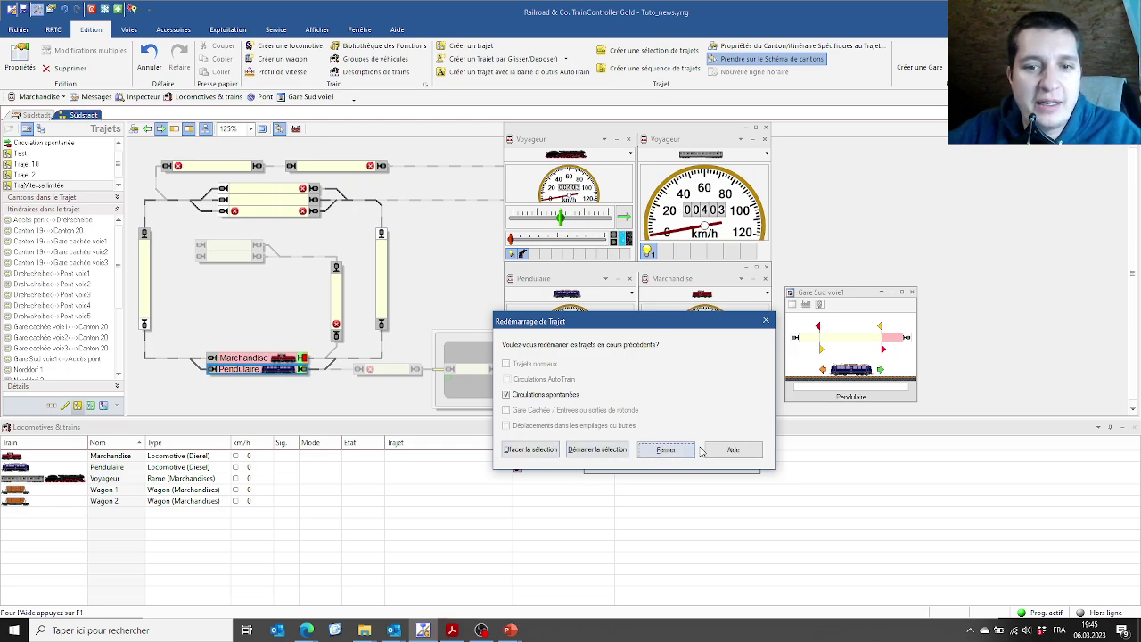
pyautogui.click(678, 450)
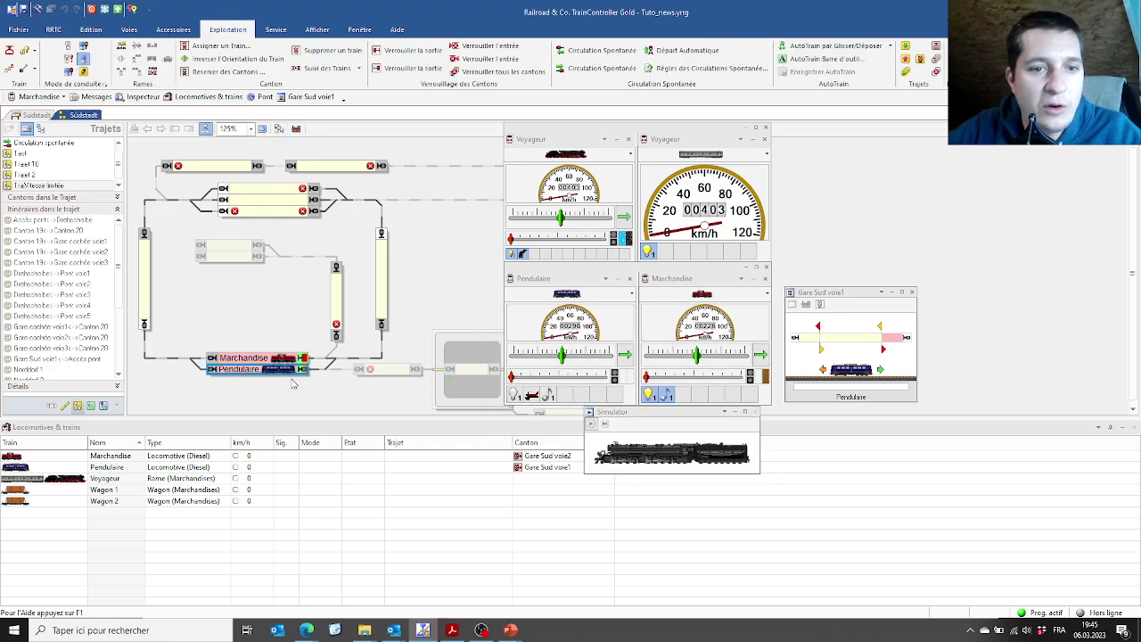
# Check the Sections à vitesse limitée service in the rules of TrajVitesse limitée, cancel the properties and return to operating mode
pyautogui.doubleClick(49, 187)
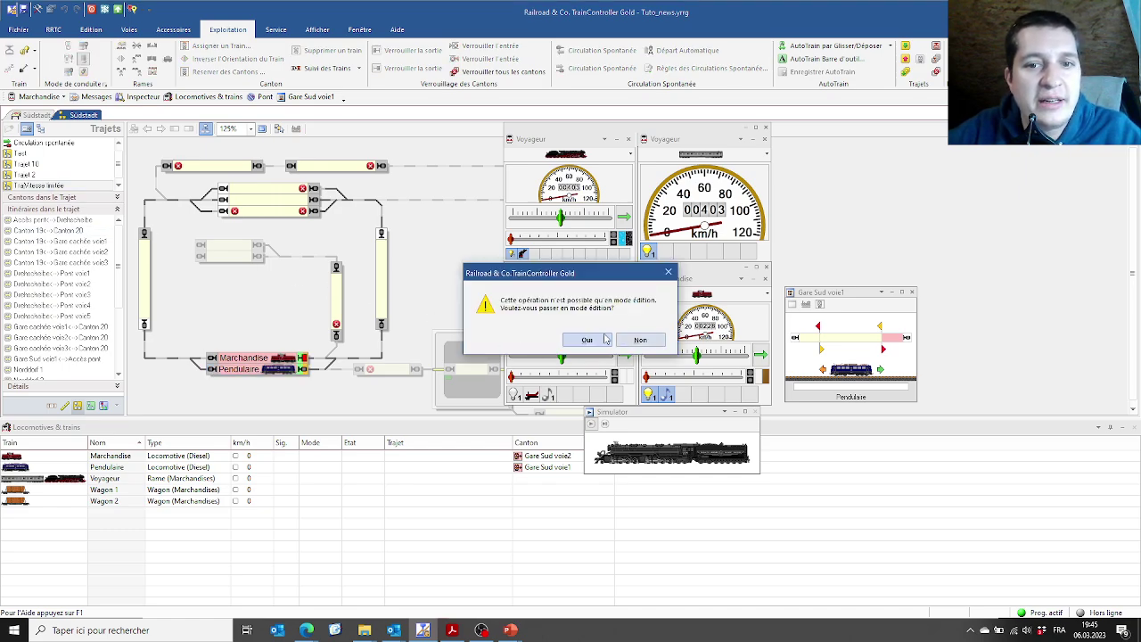
pyautogui.click(606, 339)
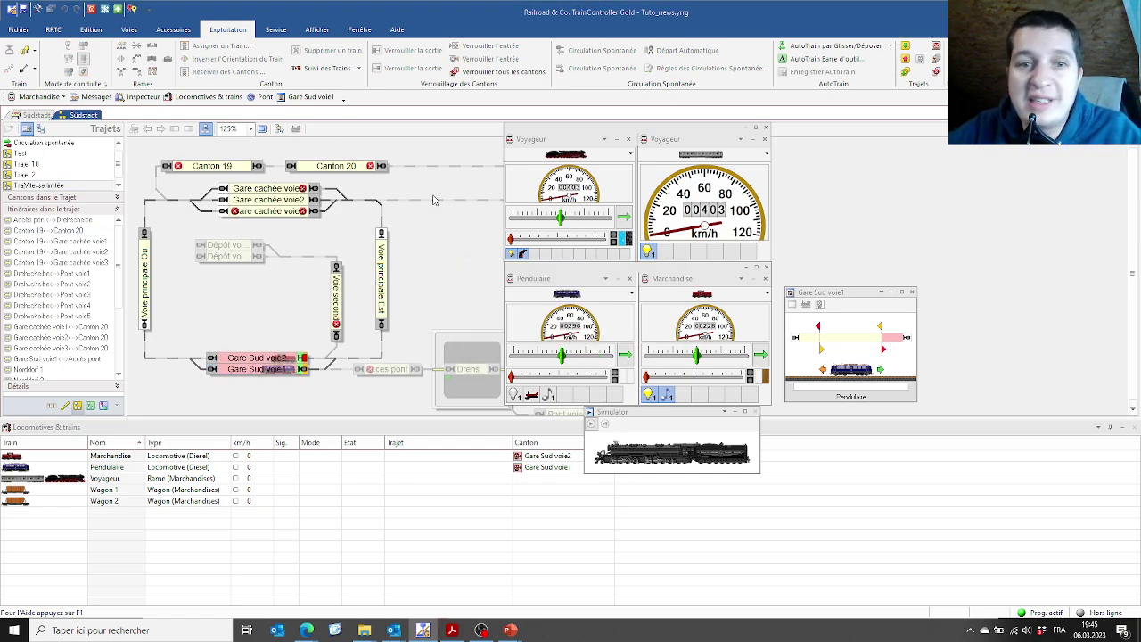
pyautogui.scroll(-7, 510, 306)
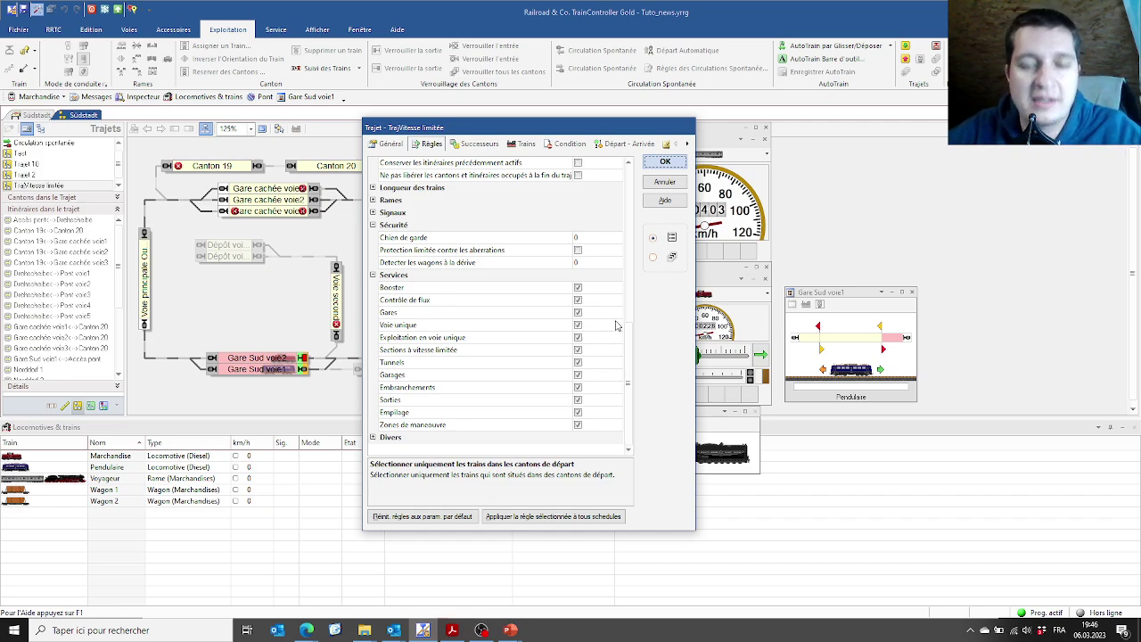
pyautogui.click(664, 182)
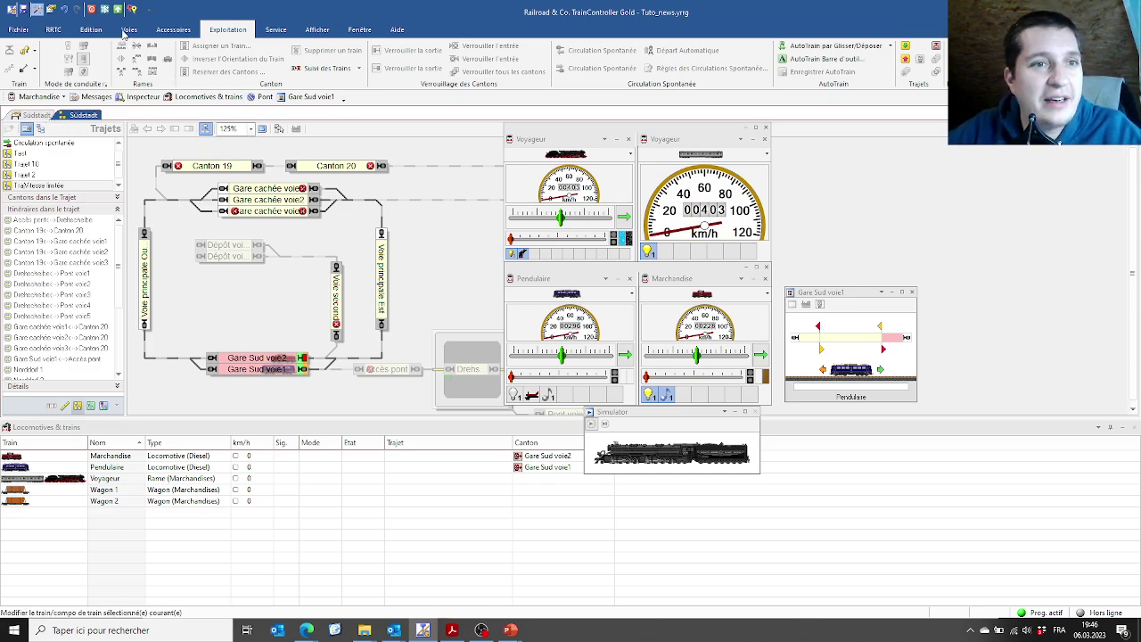
pyautogui.click(37, 10)
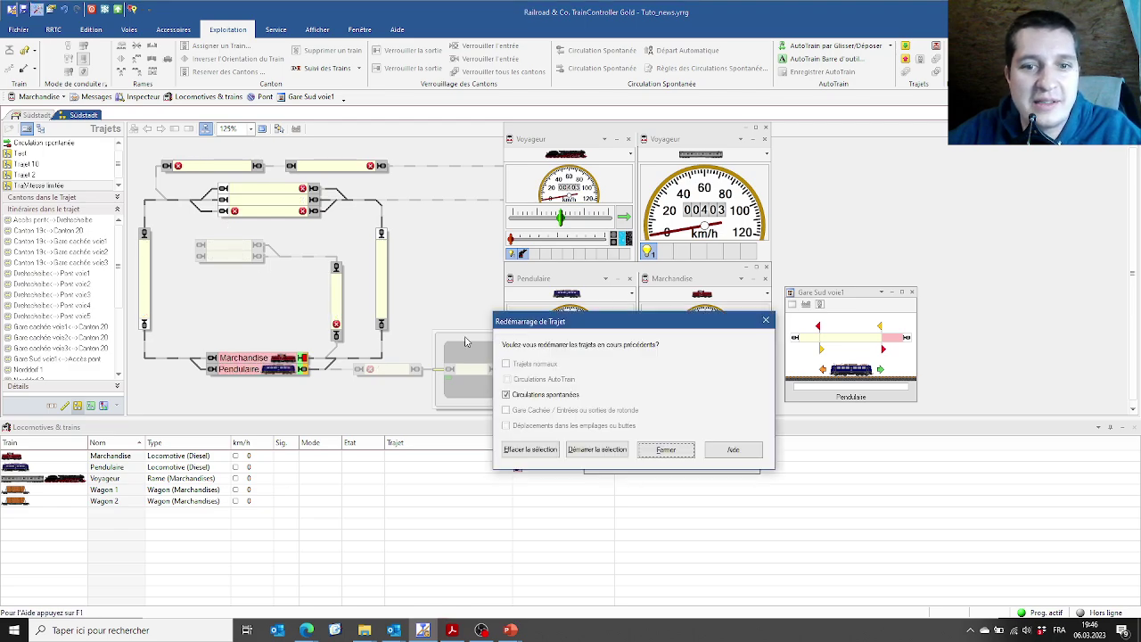
pyautogui.click(659, 453)
# Start the simulator, run TrajVitesse limitée with the Pendulaire train from Gare Sud voie1, and follow it through the Voie principale blocks
pyautogui.click(590, 425)
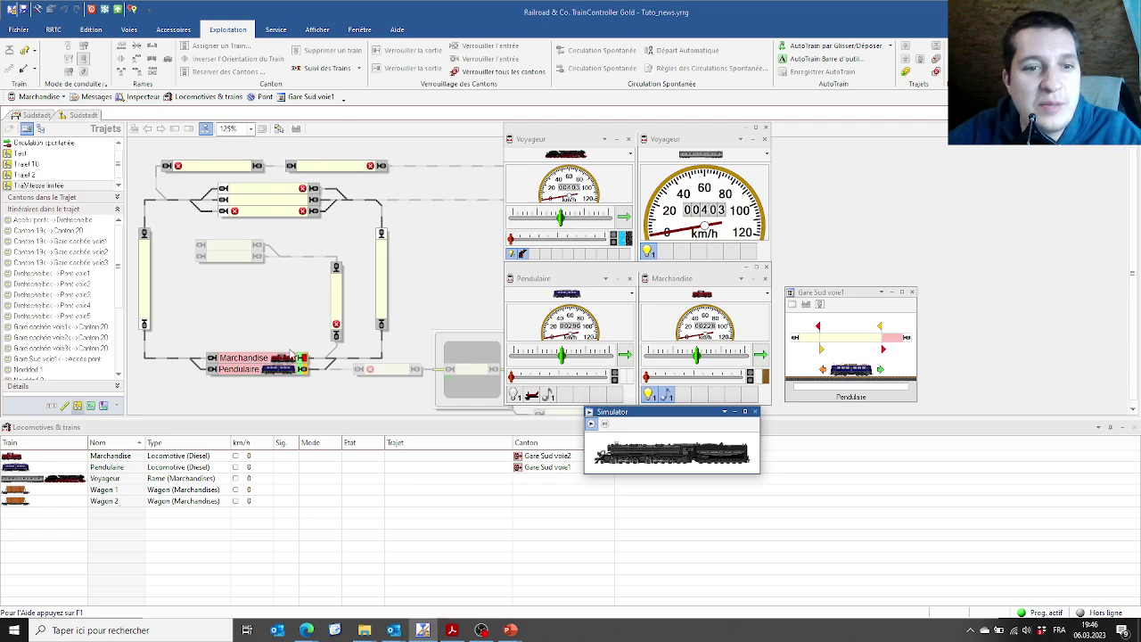
pyautogui.click(275, 374)
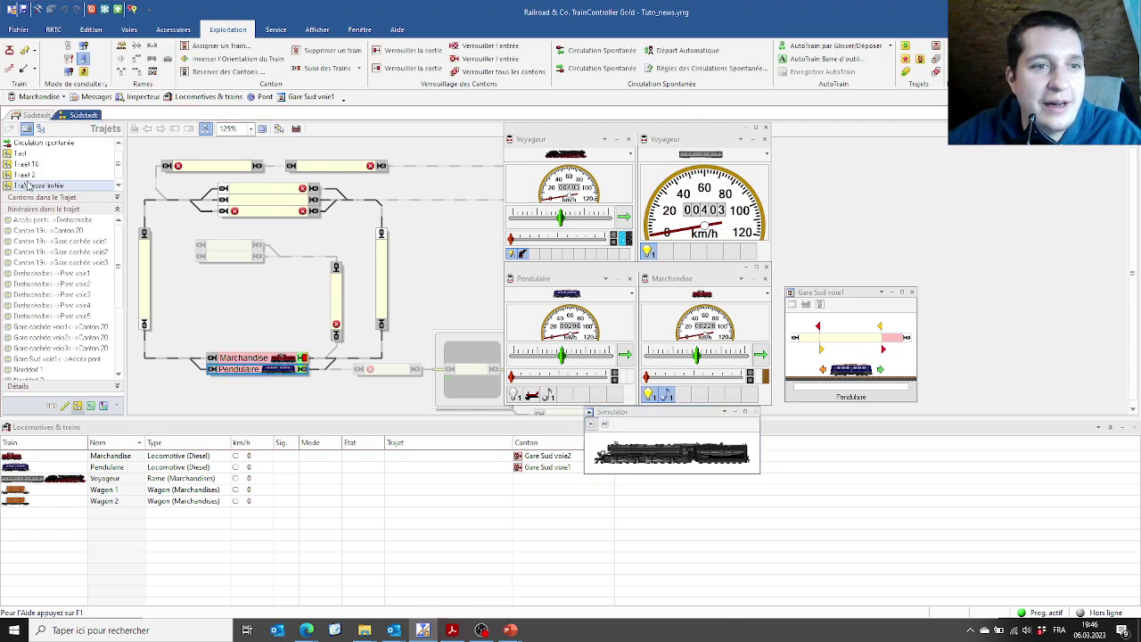
pyautogui.click(28, 184)
pyautogui.click(904, 47)
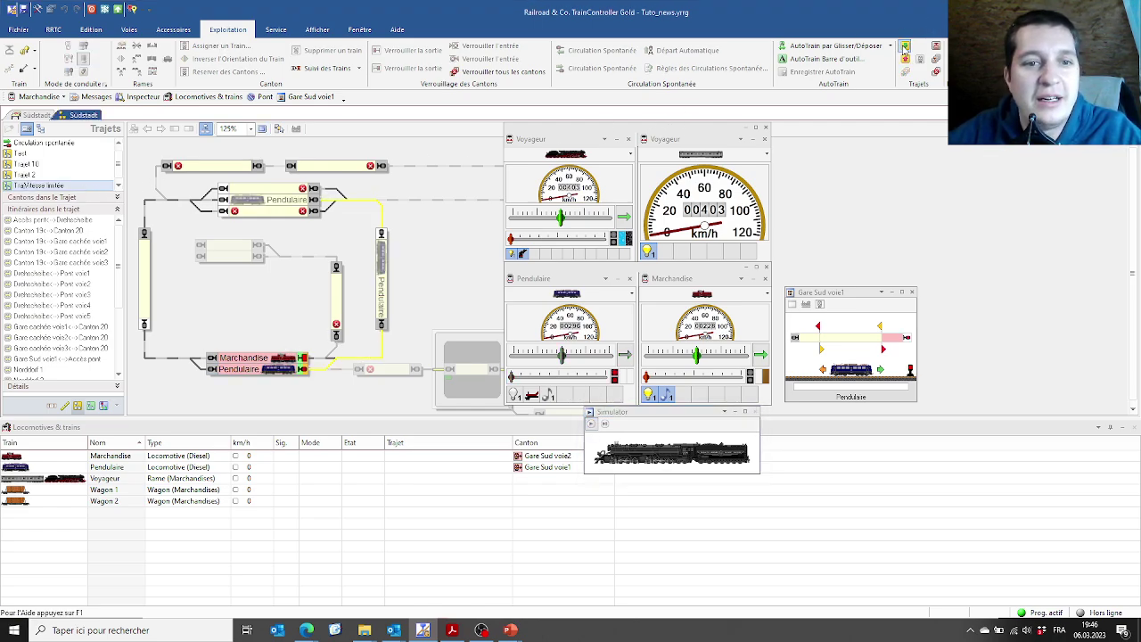
pyautogui.click(382, 284)
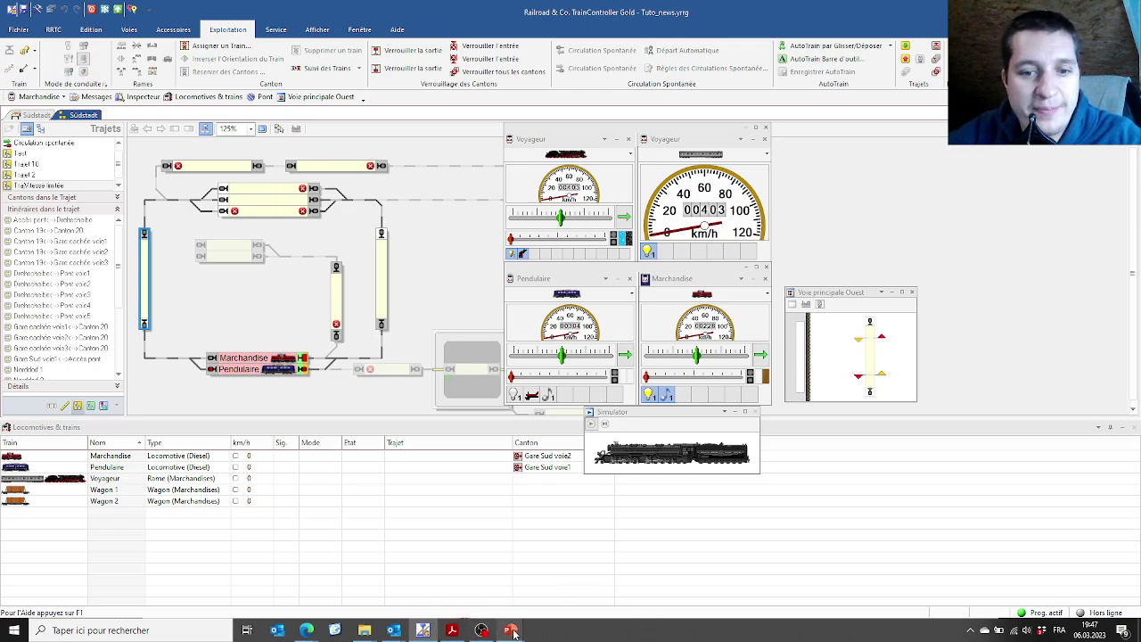
# Switch to the PowerPoint slideshow and advance from the trajet rules slide to the closing slide
pyautogui.moveTo(513, 631)
pyautogui.click(567, 595)
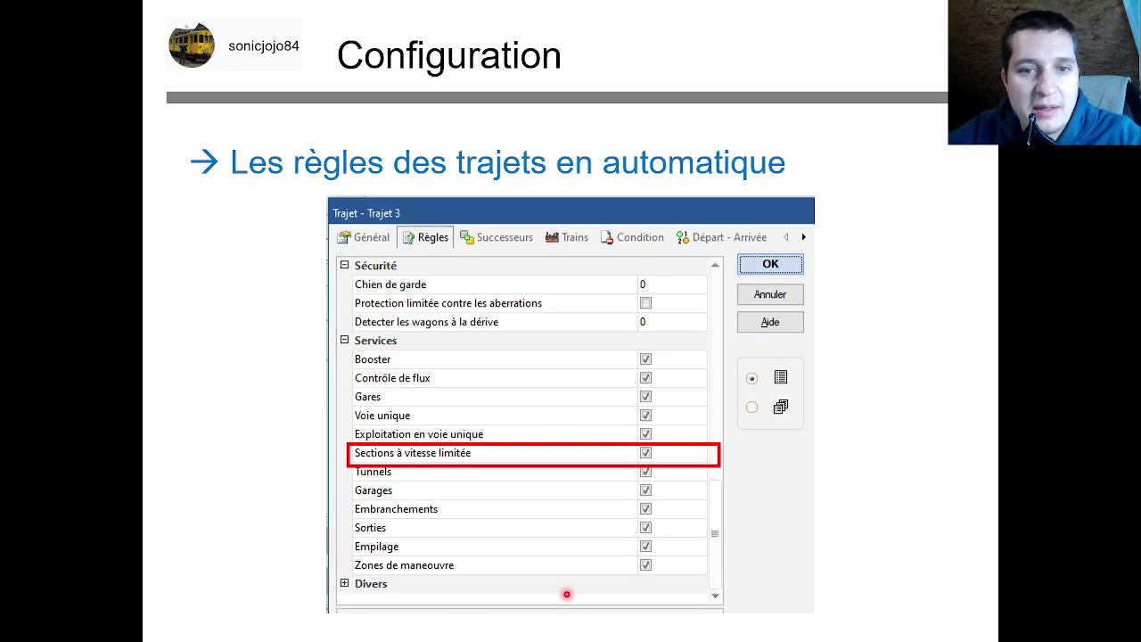
pyautogui.press('Right')
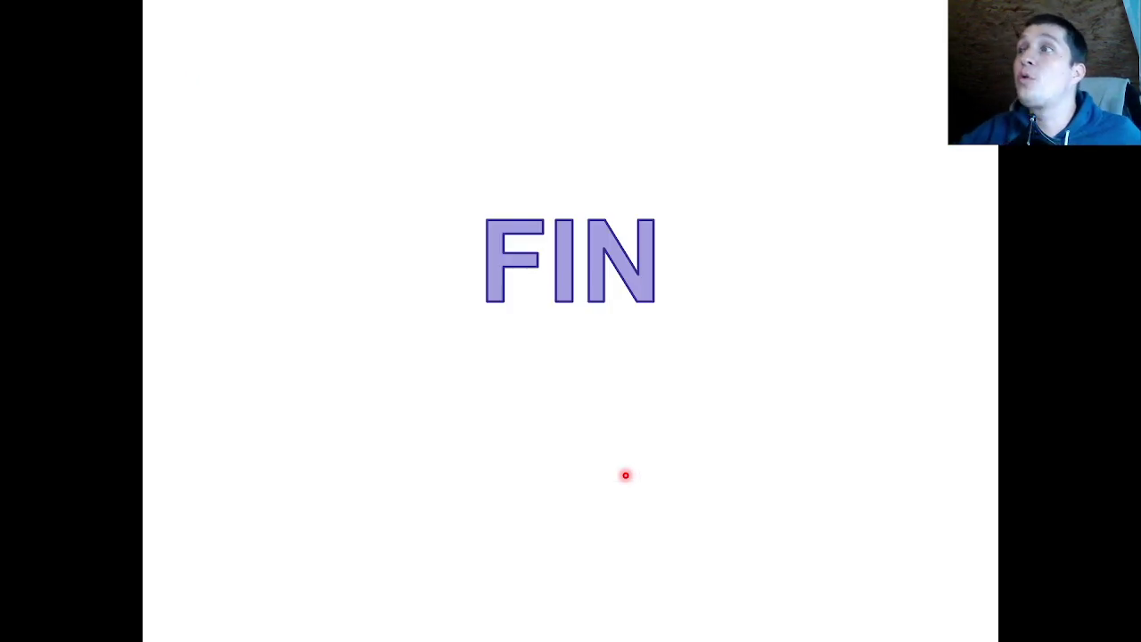